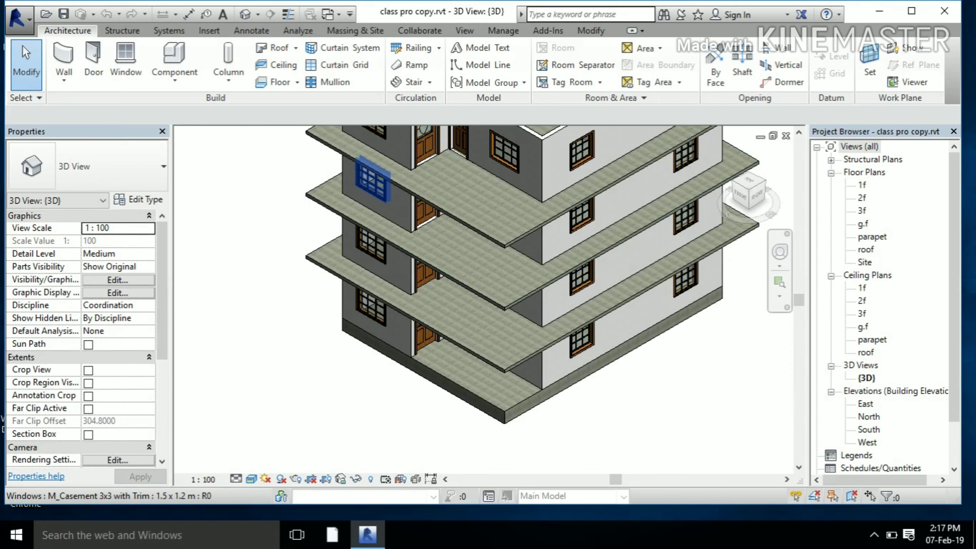
- Scroll the Project Browser and open the 'roof' floor plan
scroll(507, 300, "down", 2)
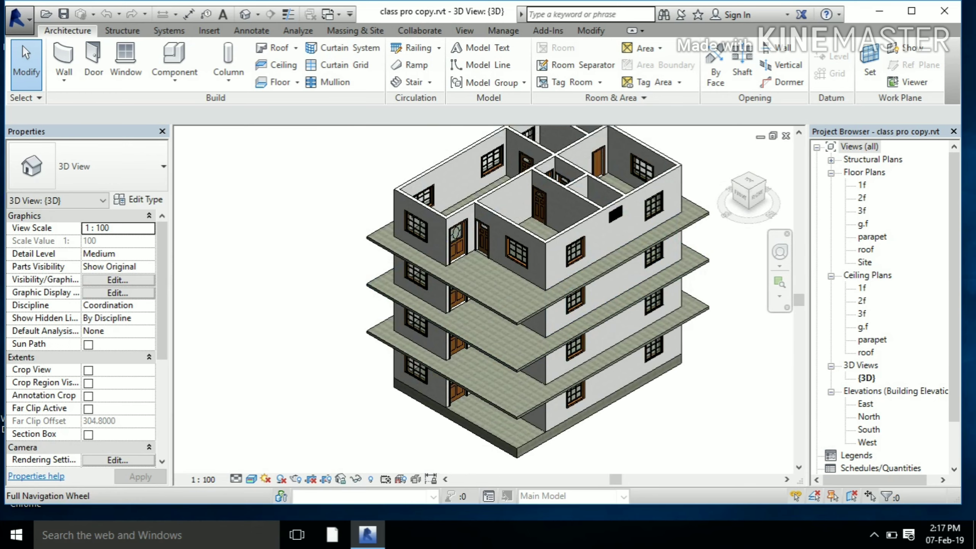
double_click(866, 249)
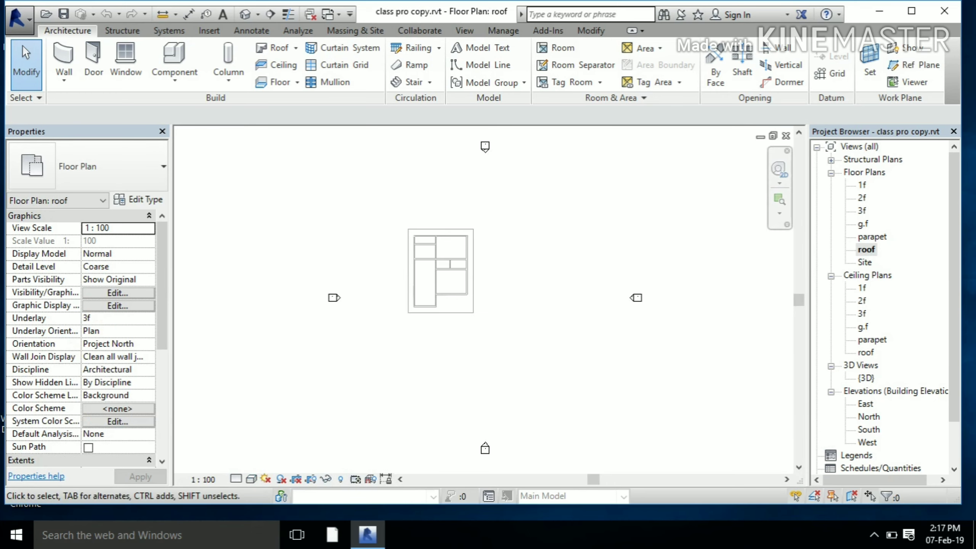
- Start a Roof by Footprint on the roof level
scroll(421, 247, "up", 1)
scroll(421, 247, "up", 3)
scroll(421, 247, "up", 1)
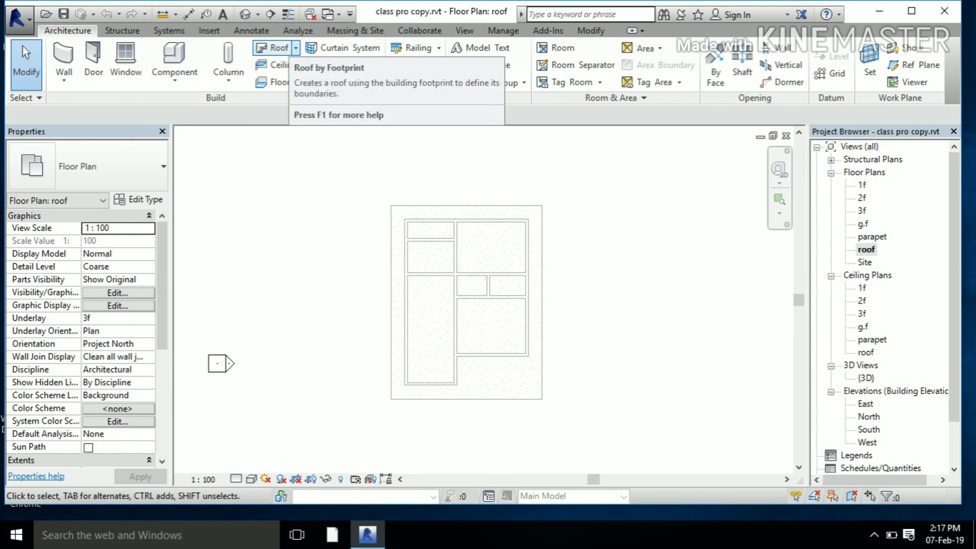
left_click(296, 48)
left_click(315, 72)
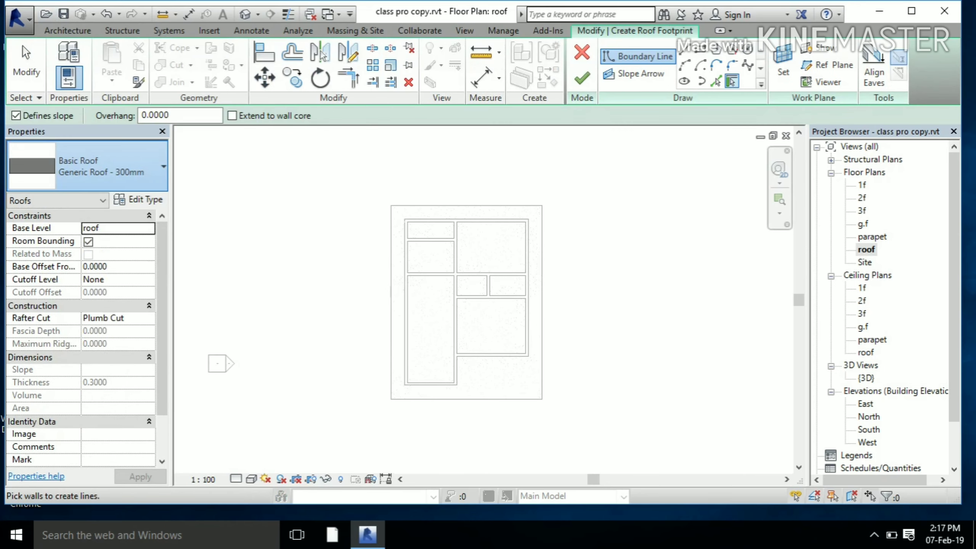
- Duplicate Generic Roof - 300mm as '.15m thick concrete' and edit its structure to 0.15 thickness
left_click(163, 166)
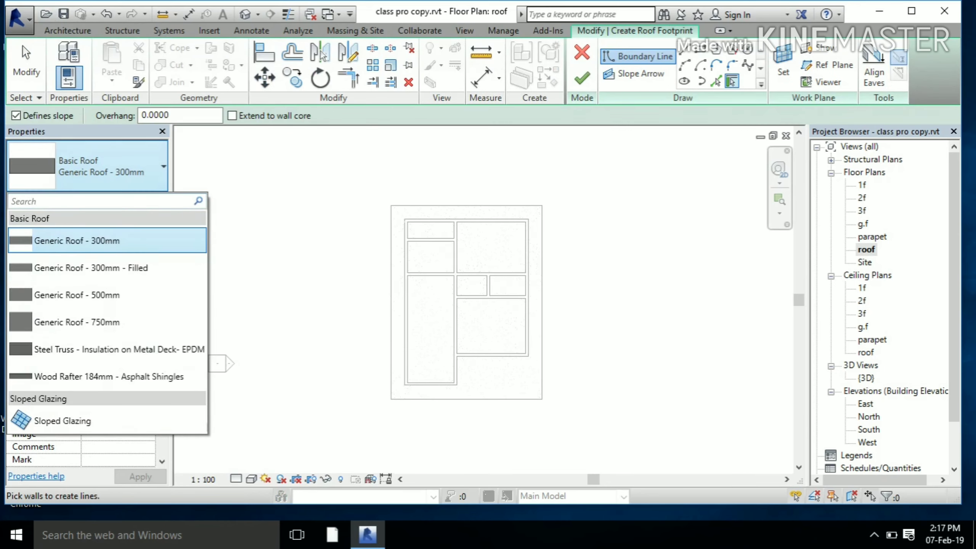
left_click(77, 240)
left_click(138, 199)
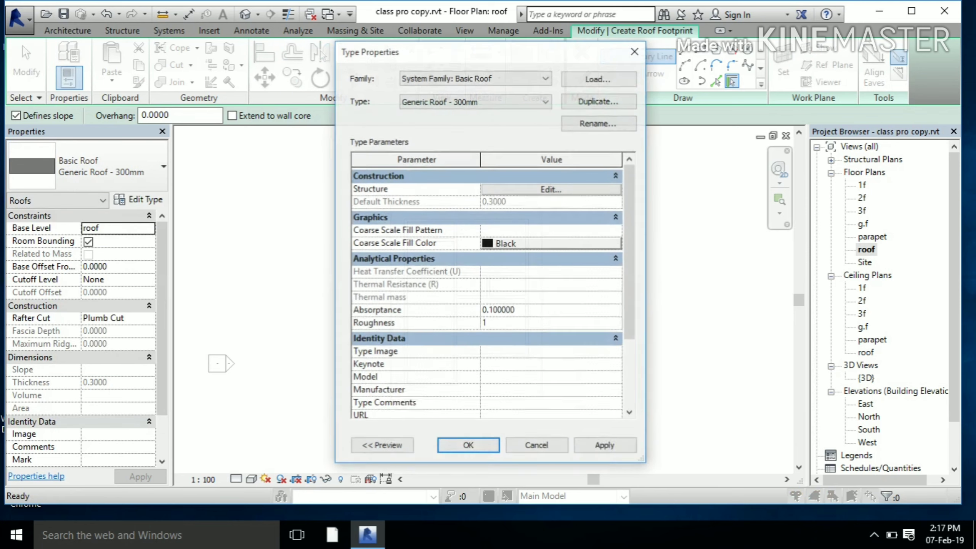
left_click(598, 101)
type(".15m thick concrete")
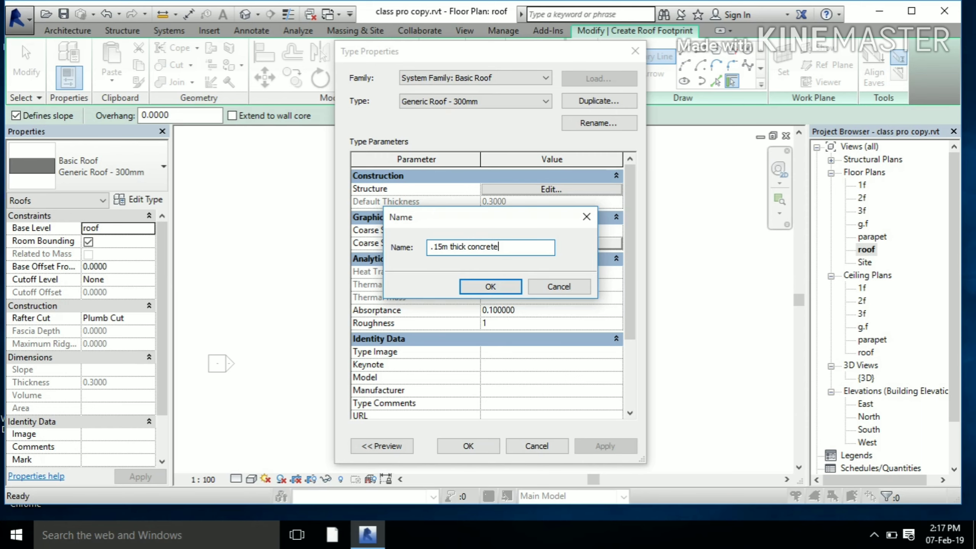
key("Return")
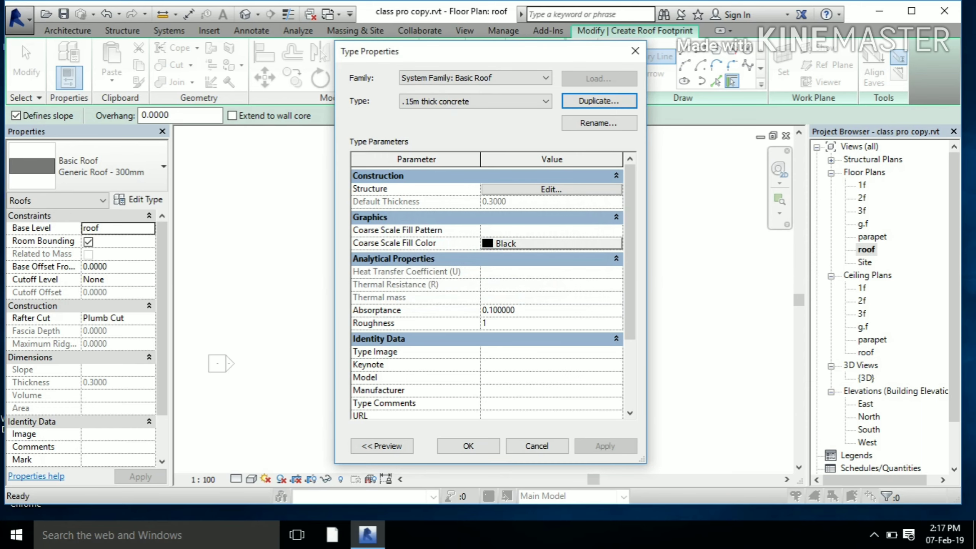
left_click(551, 188)
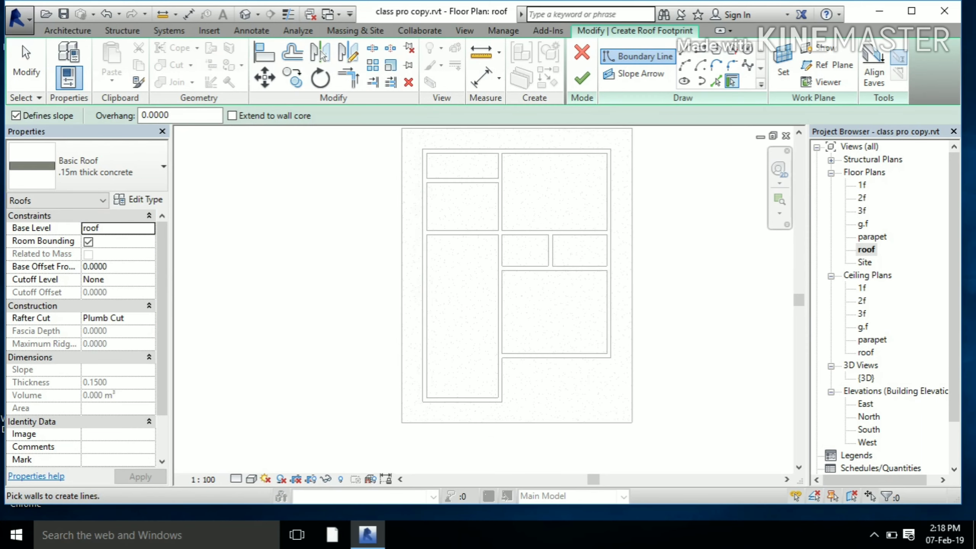
- Sketch a rectangular footprint along the top floor's outer edge and finish the 30° hip roof
left_click(700, 48)
middle_click_drag(457, 268, 455, 285)
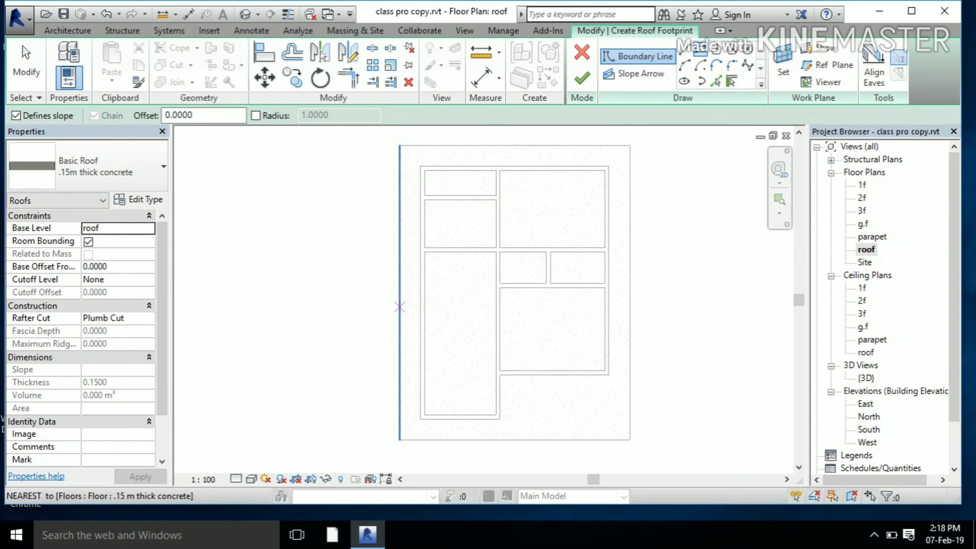
left_click(399, 145)
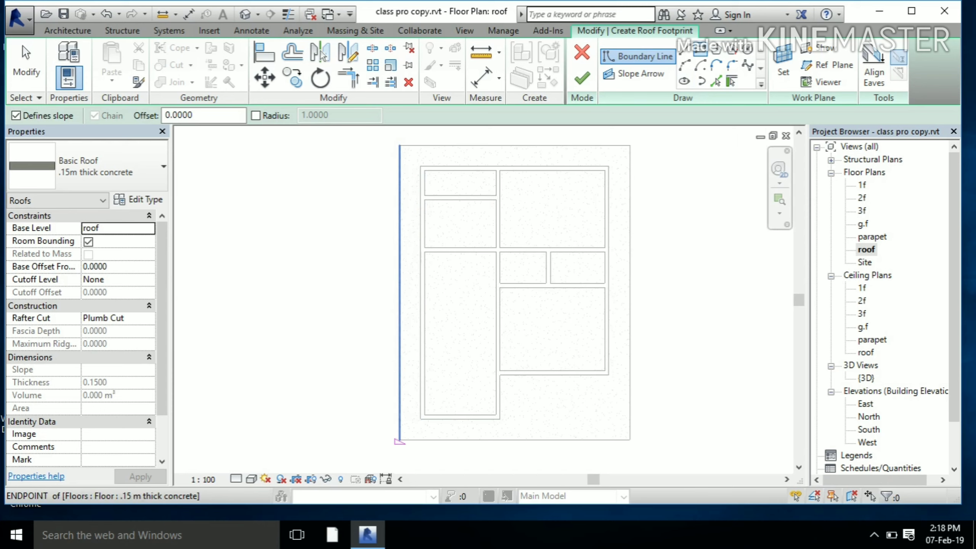
left_click(399, 439)
key("Escape")
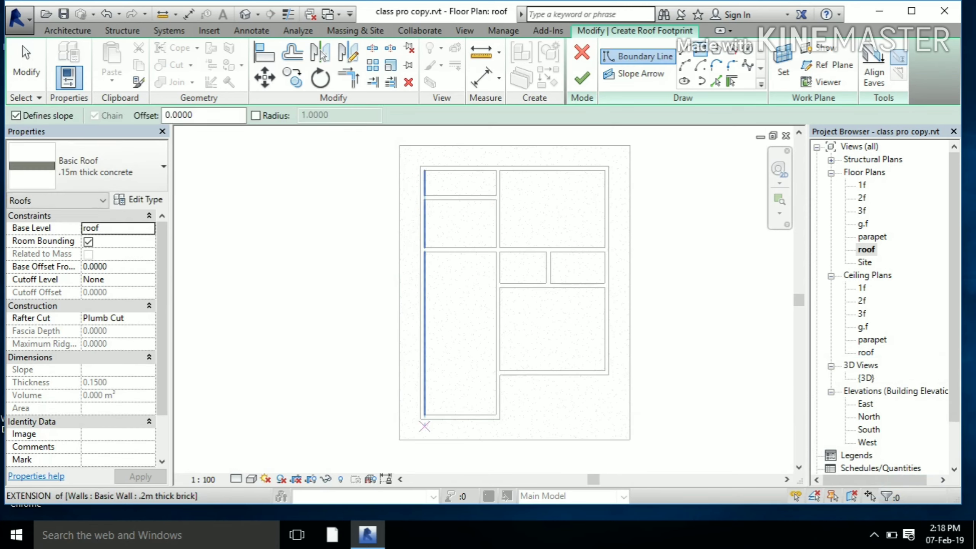
left_click(399, 440)
left_click(653, 187)
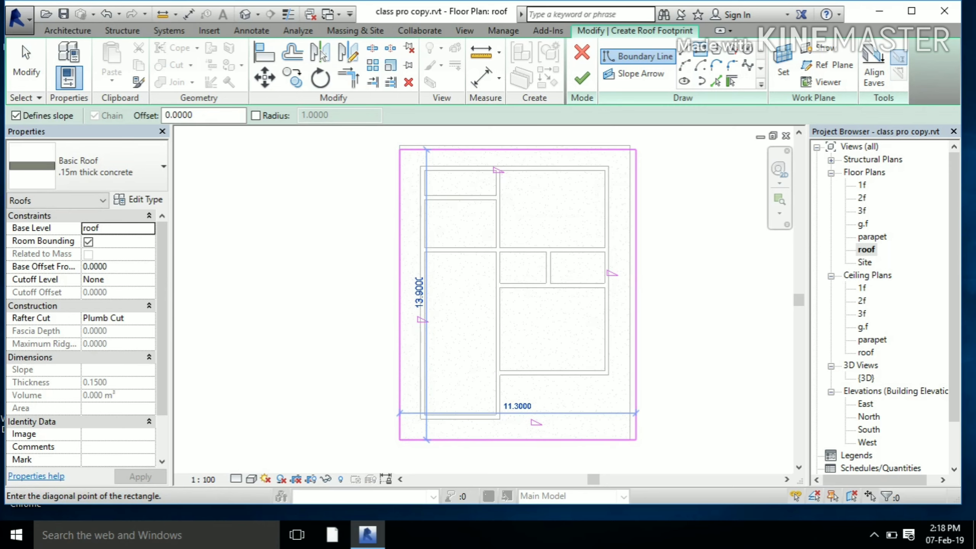
left_click(630, 146)
key("Escape")
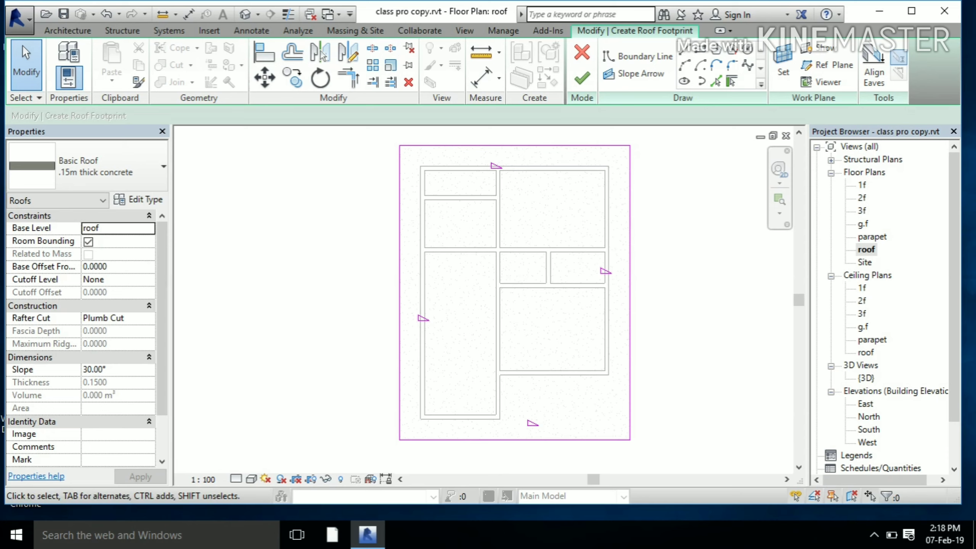
left_click(582, 78)
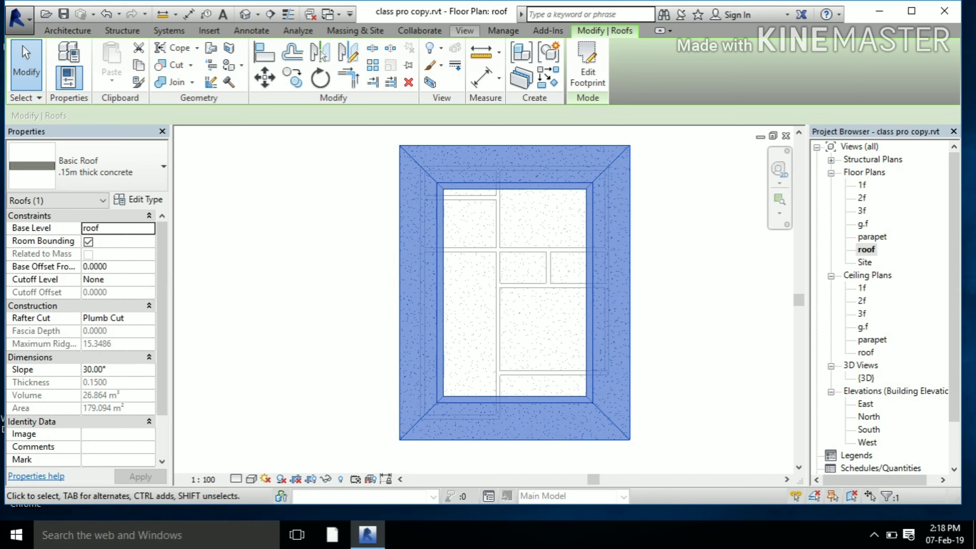
left_click(465, 30)
- Orbit the 3D view and enter the hip roof's footprint sketch on the roof plan
left_click(413, 58)
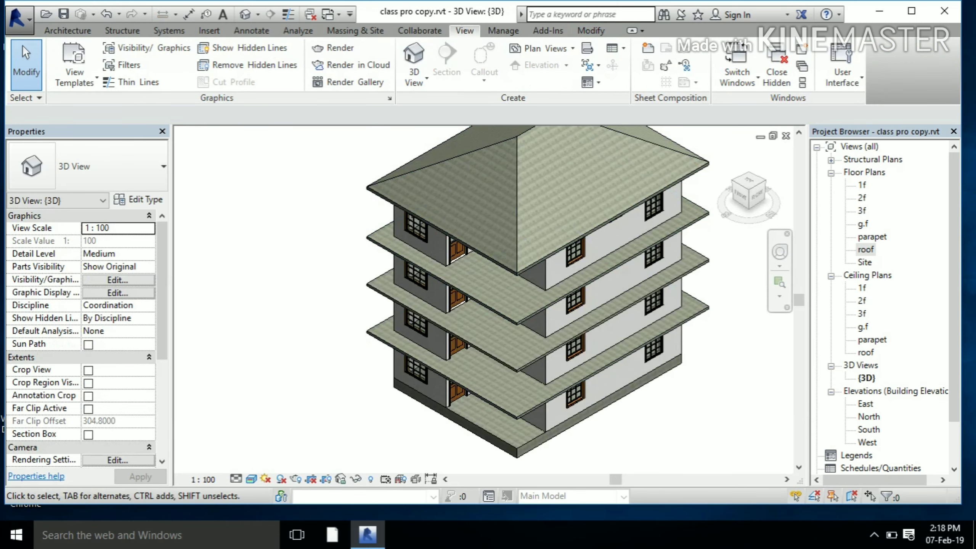
mouse_move(537, 289)
middle_mouse_down("shift")
mouse_move(615, 292)
mouse_move(596, 346)
middle_mouse_up("shift")
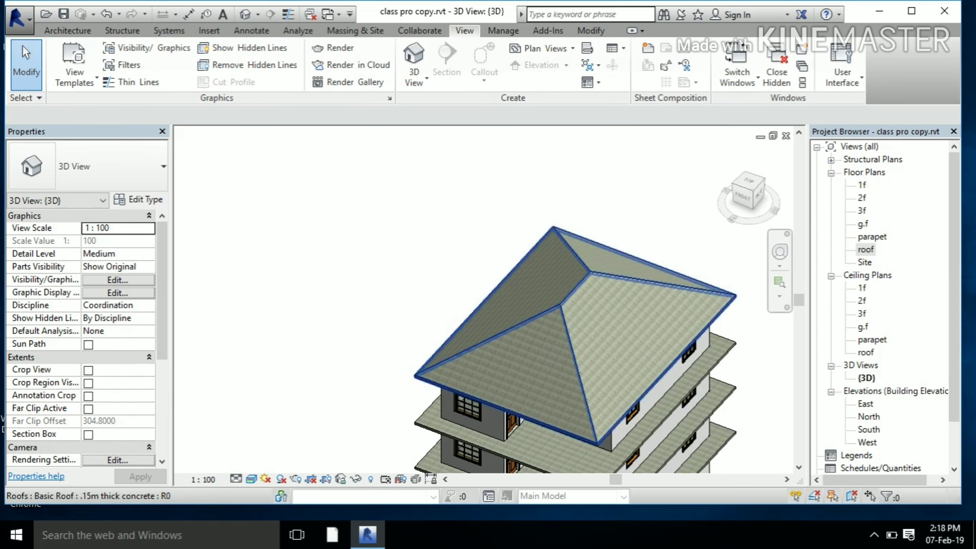
mouse_move(596, 346)
middle_mouse_down("shift")
mouse_move(596, 291)
mouse_move(533, 248)
middle_mouse_up("shift")
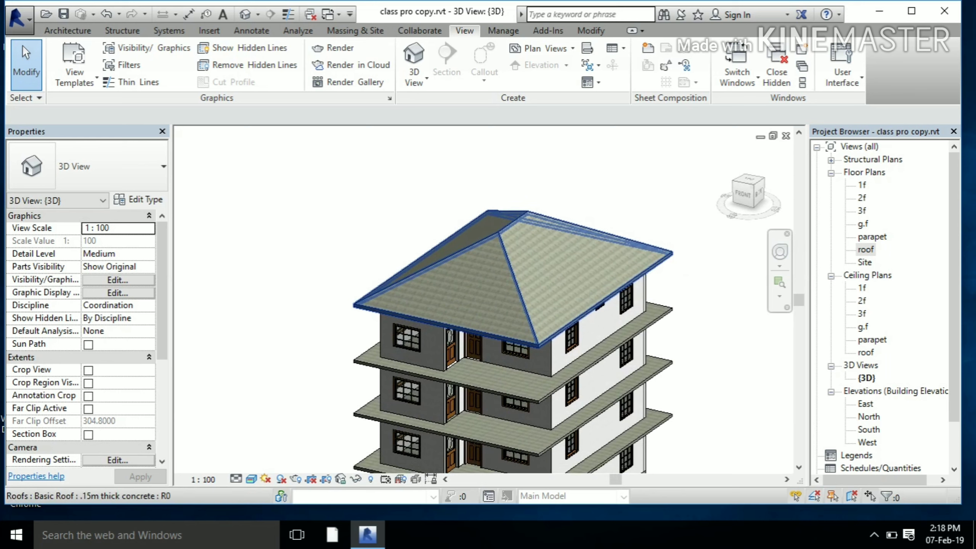
double_click(533, 269)
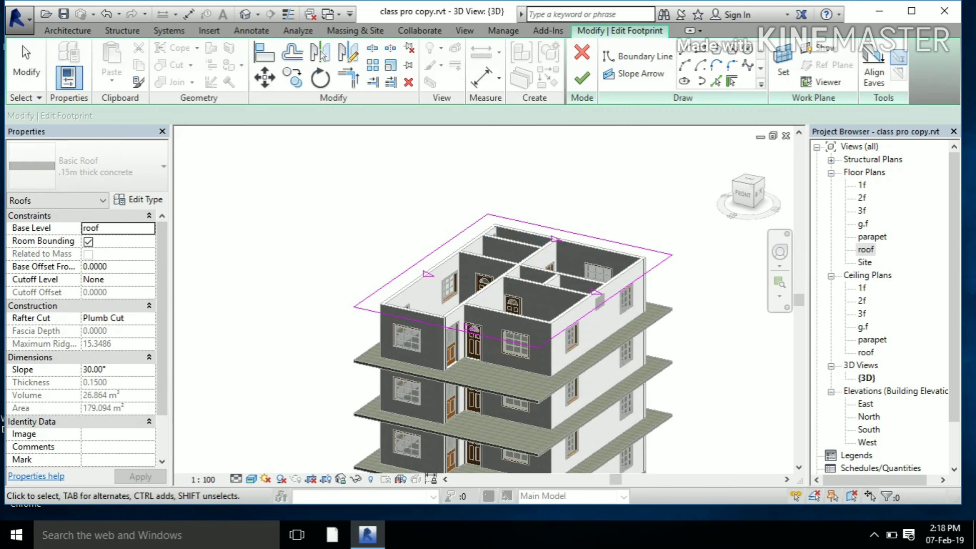
double_click(865, 249)
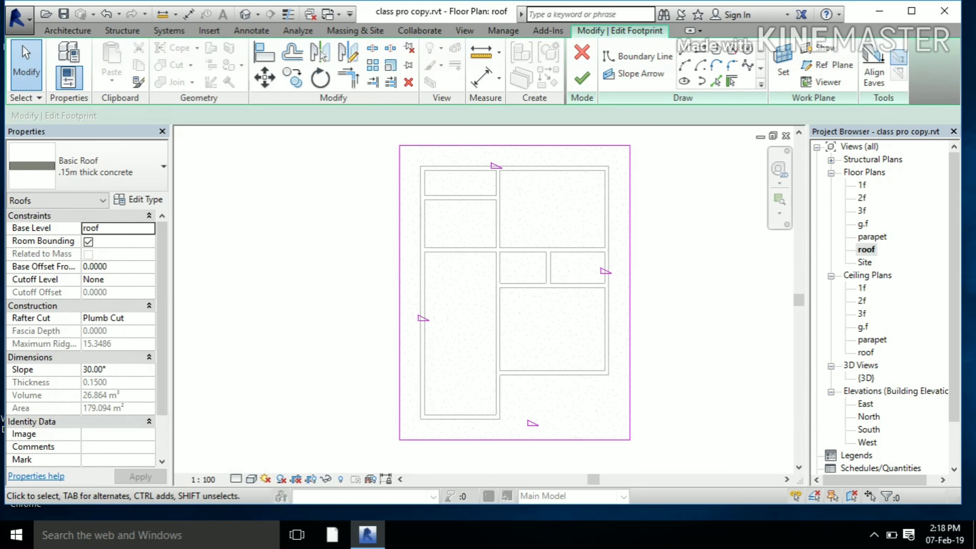
- Uncheck Defines Slope on the left, top, right and bottom boundary lines and finish the roof
left_click(403, 315)
middle_click_drag(403, 315, 412, 342)
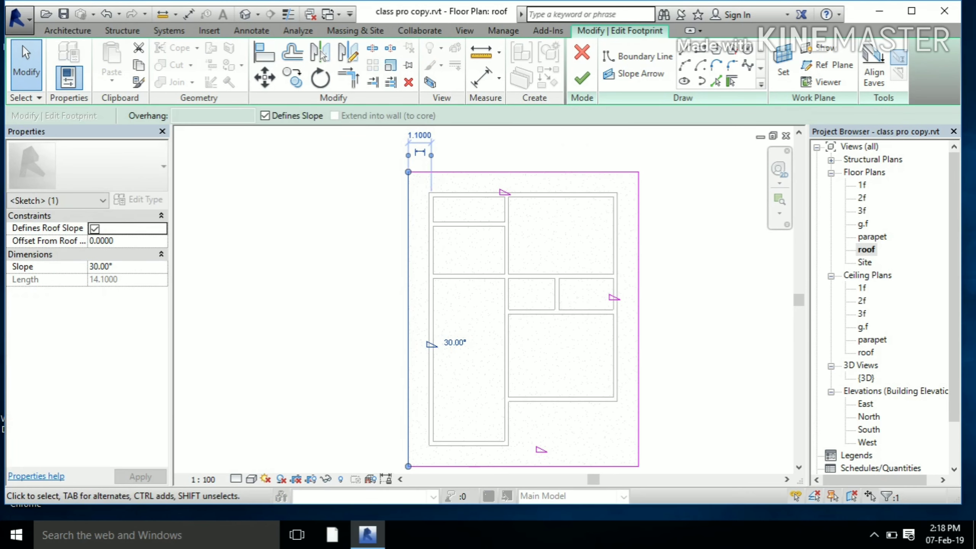
left_click(264, 115)
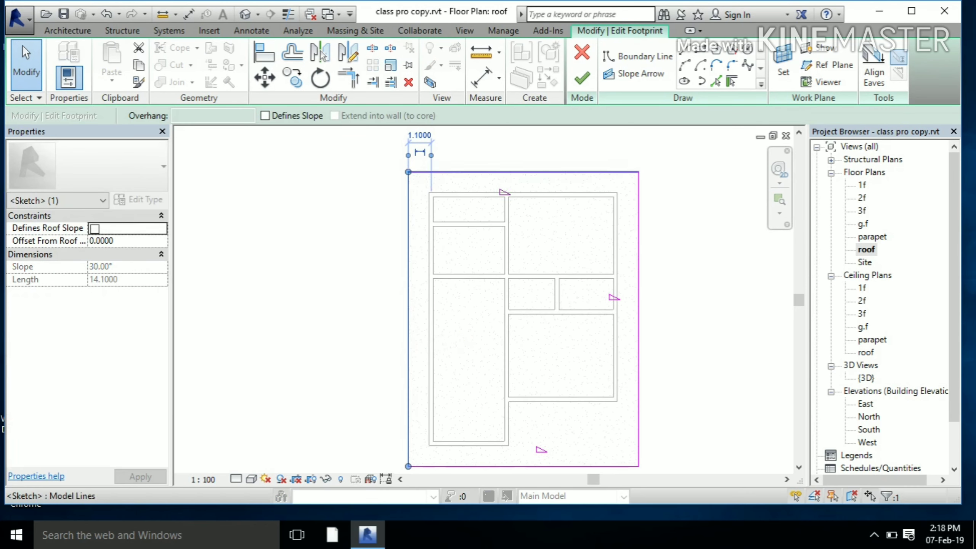
left_click(523, 172)
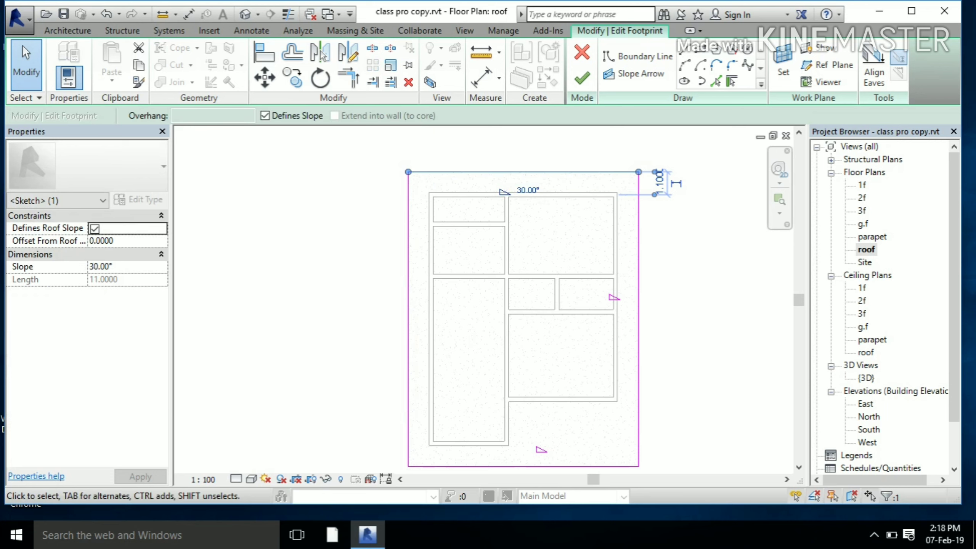
left_click(638, 384)
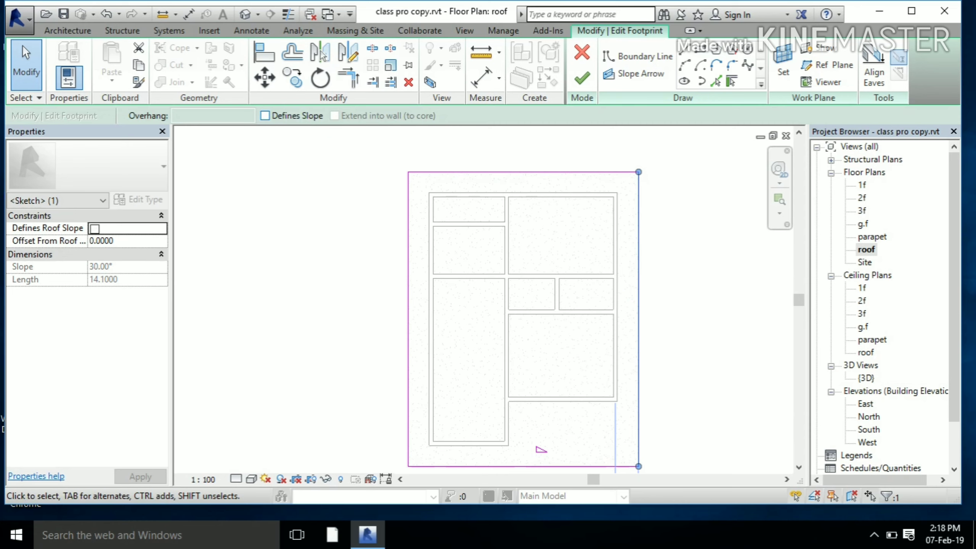
middle_click_drag(636, 463, 649, 404)
left_click(637, 407)
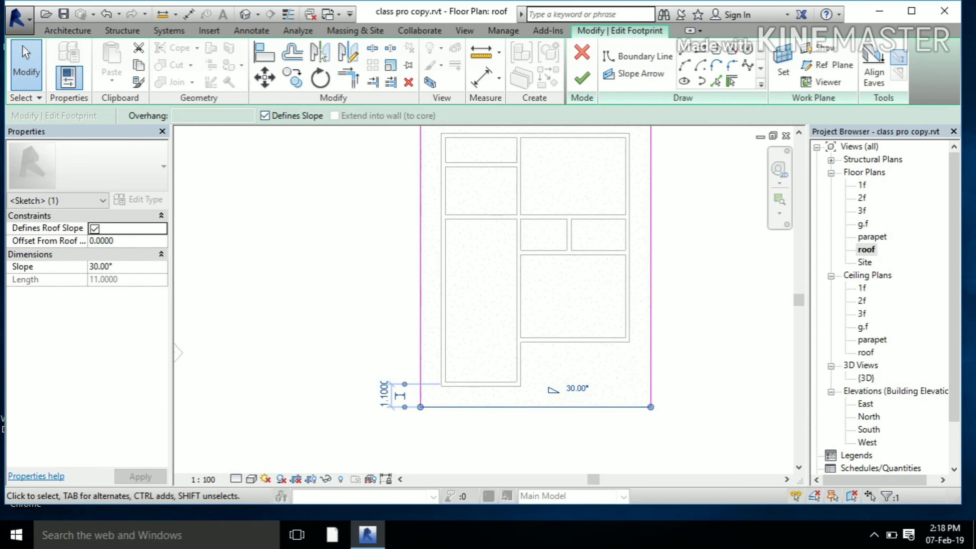
left_click(582, 78)
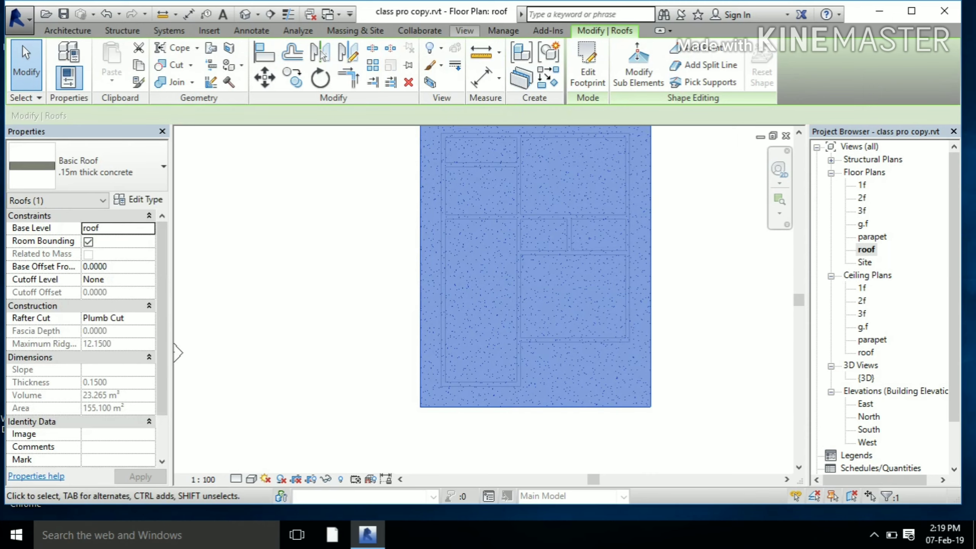
left_click(465, 30)
- Select the flat roof in 3D and edit its footprint on the roof plan
left_click(413, 61)
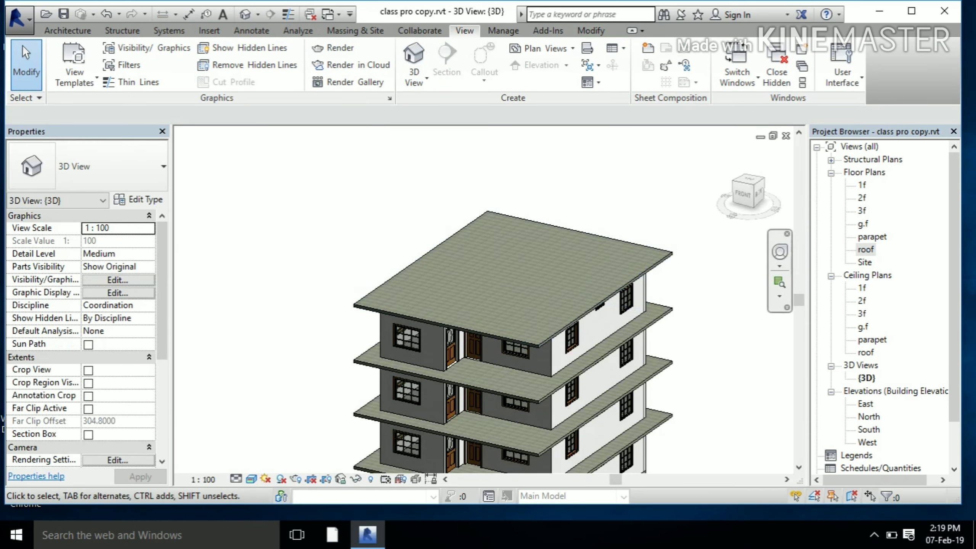
middle_click_drag(499, 307, 452, 262)
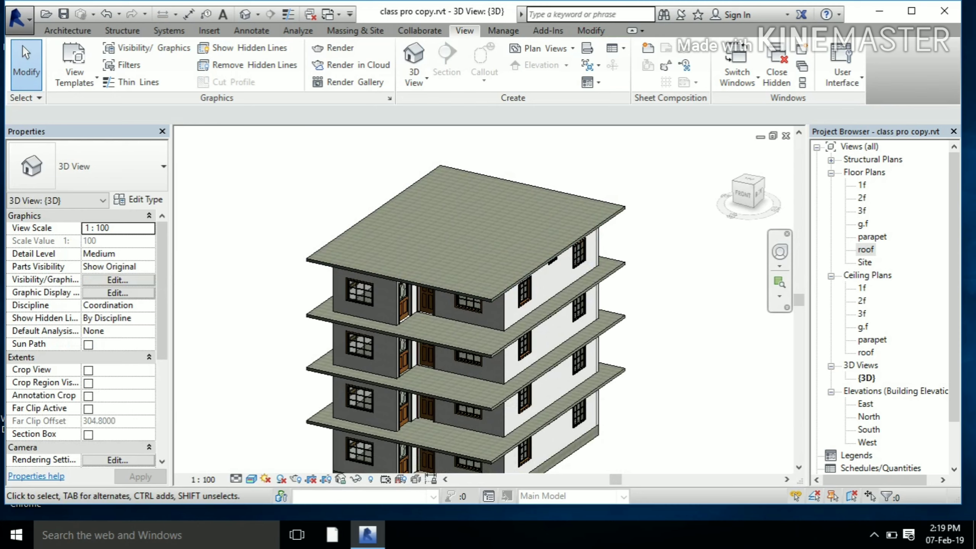
middle_click_drag(499, 308, 523, 321)
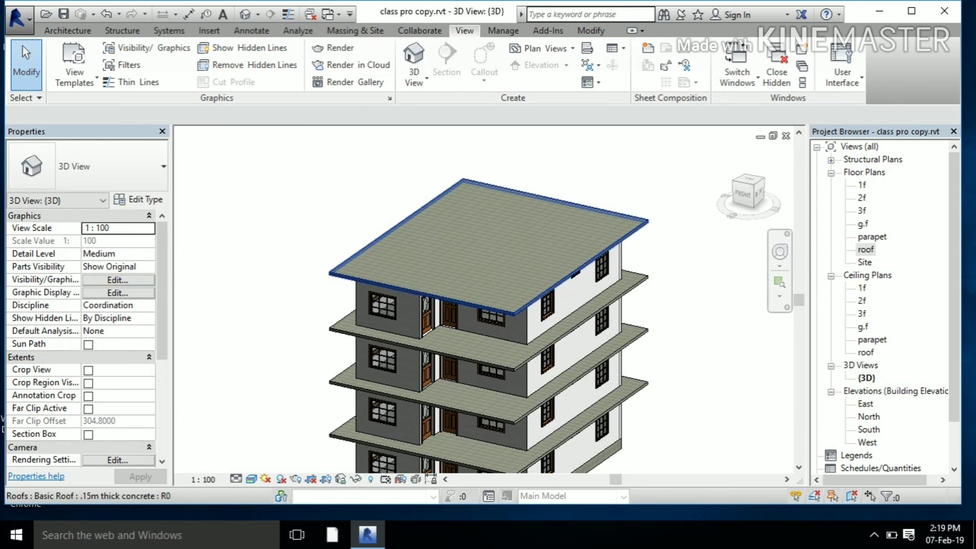
left_click(488, 246)
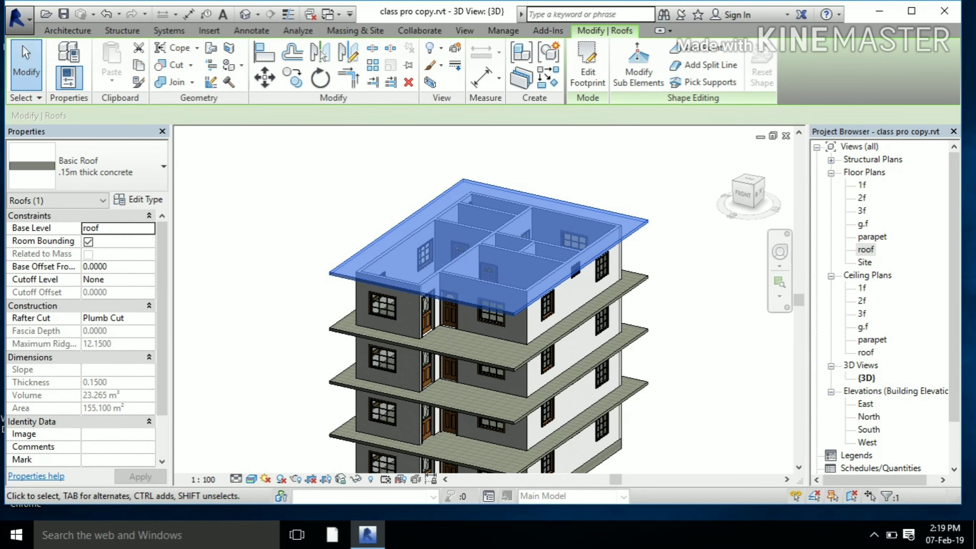
double_click(866, 248)
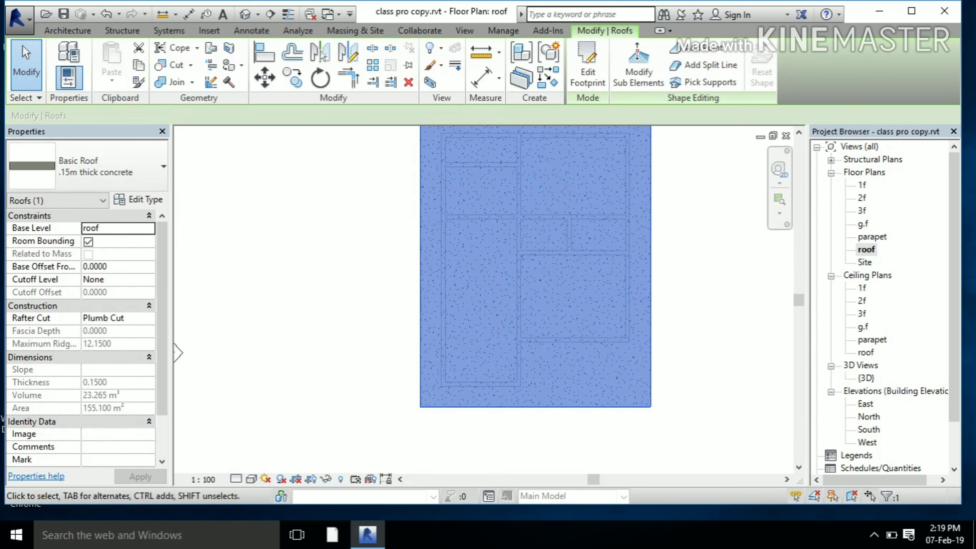
left_click(586, 65)
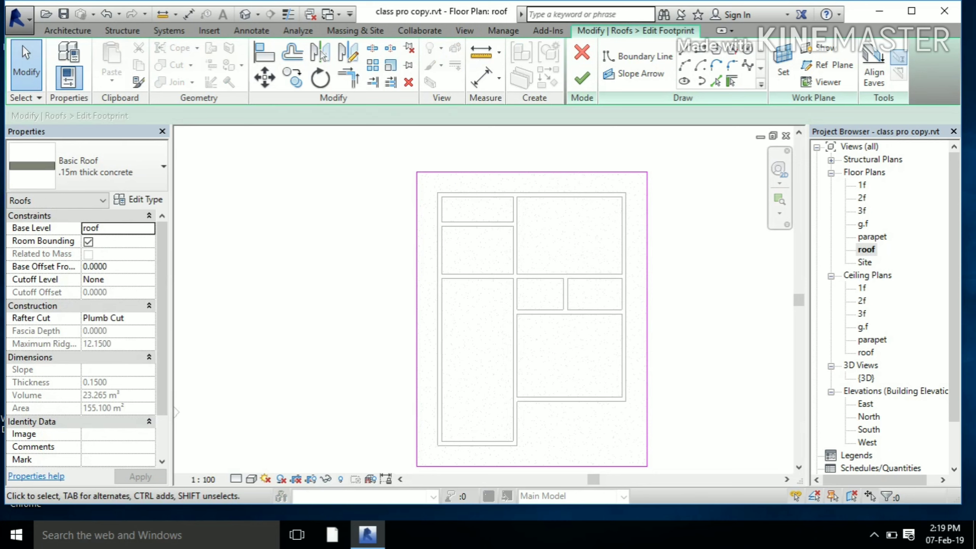
- Make the left and right edges define a 30° slope and finish the gable roof
left_click(417, 319)
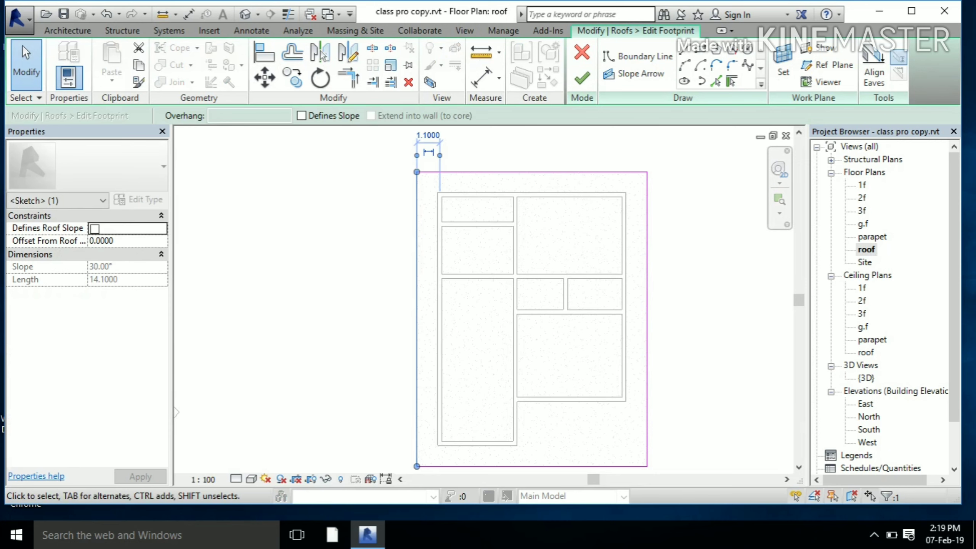
left_click(302, 115)
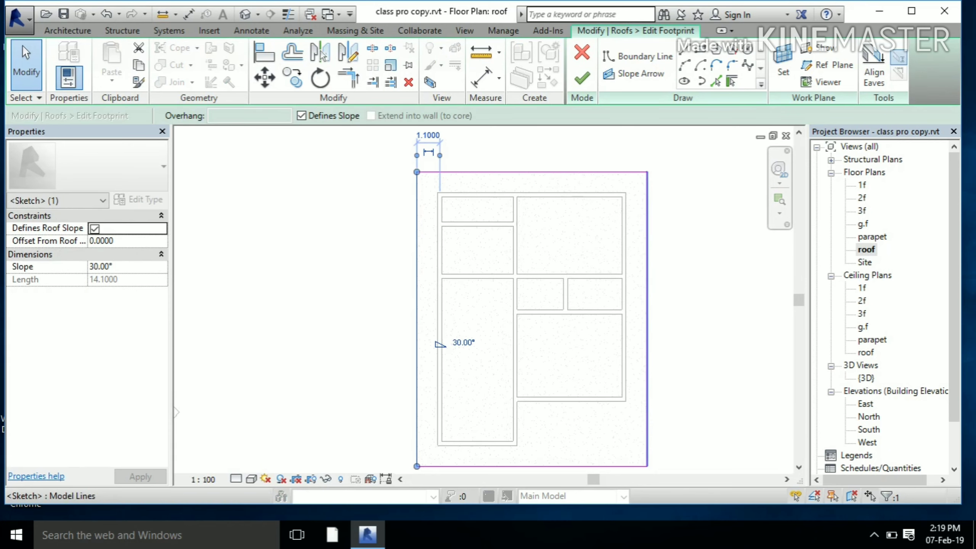
left_click(646, 319)
left_click(302, 115)
key("Escape")
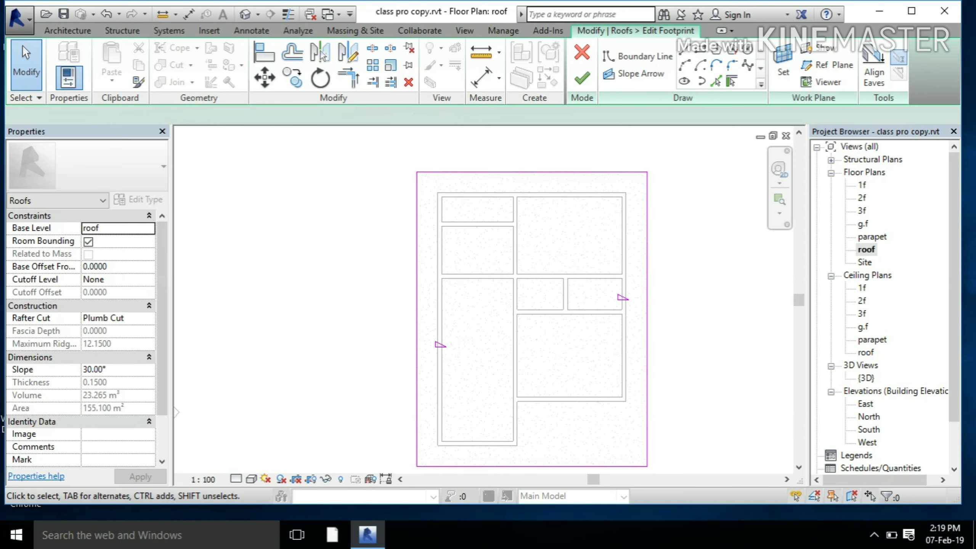
left_click(582, 77)
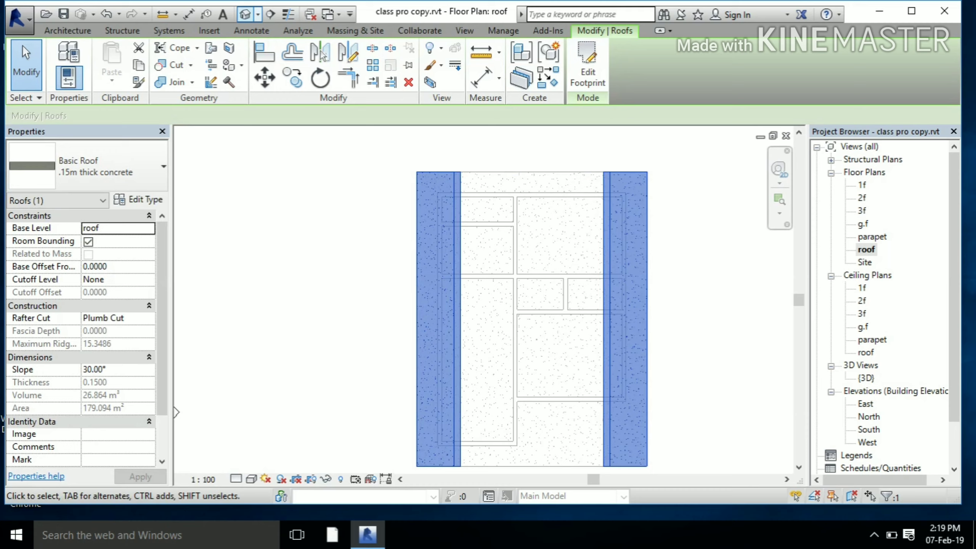
left_click(245, 14)
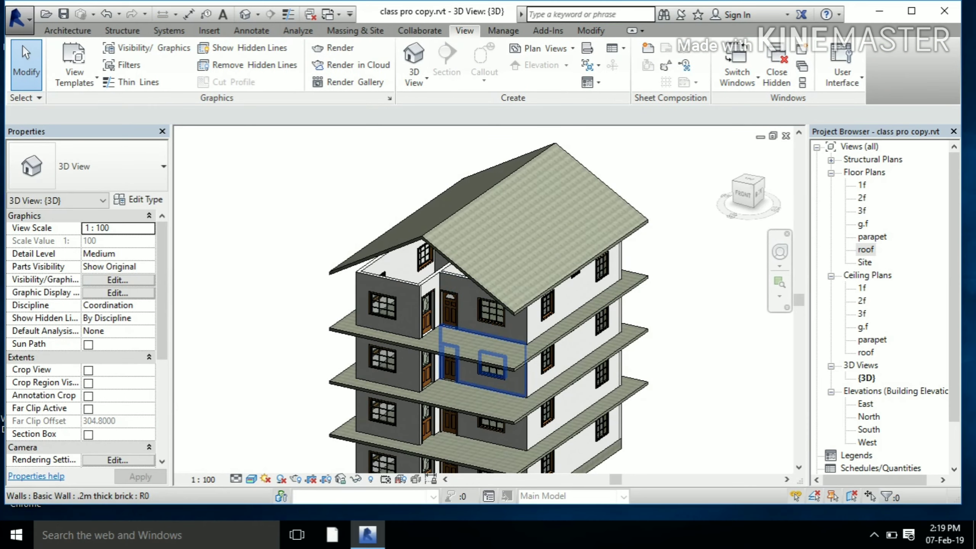
- Orbit to the gable end and attach the front wall's top to the roof
mouse_move(484, 362)
middle_mouse_down("shift")
mouse_move(407, 363)
mouse_move(424, 307)
middle_mouse_up("shift")
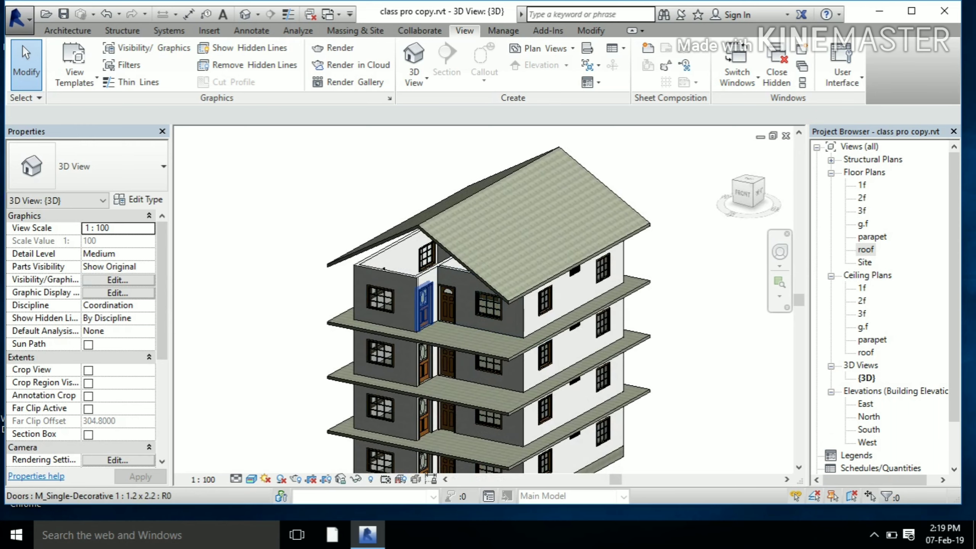
scroll(419, 308, "up", 3)
left_click(403, 307)
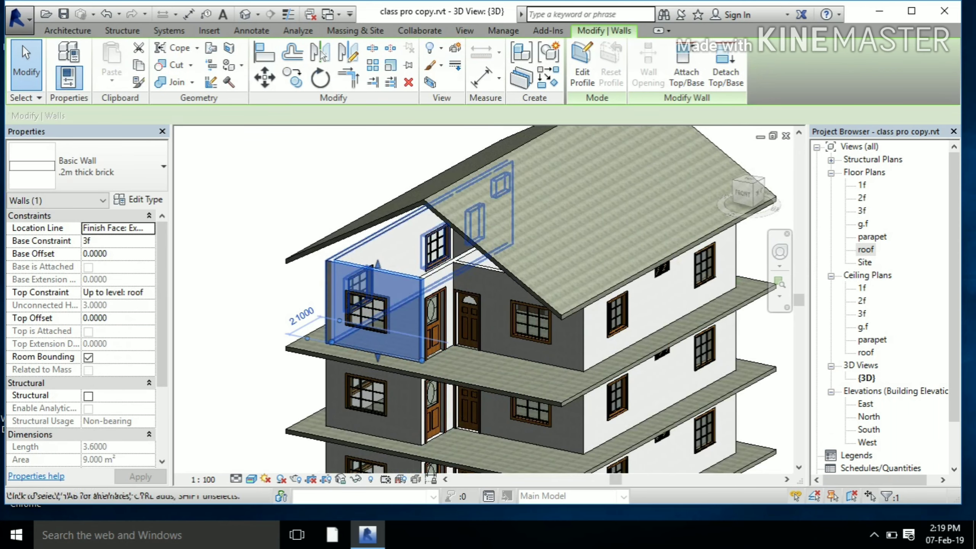
left_click(686, 65)
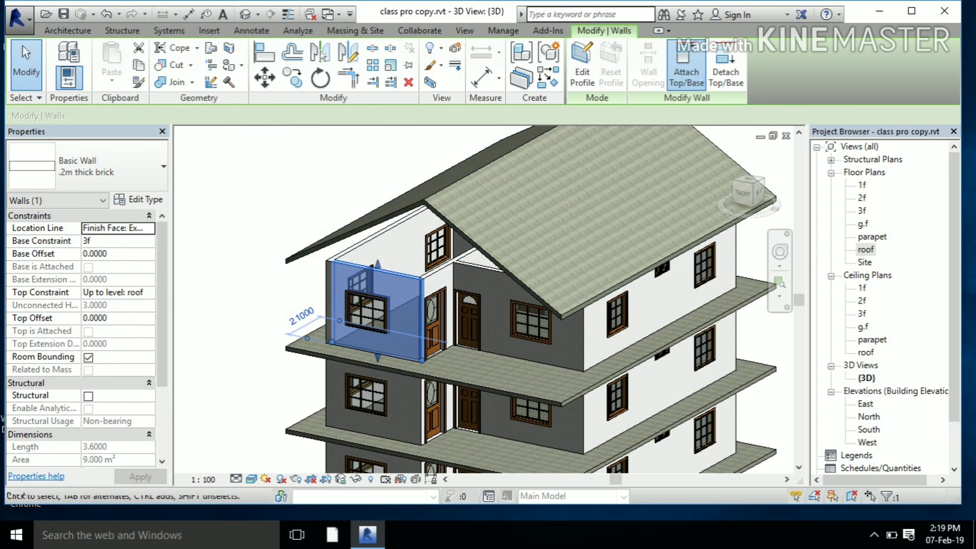
left_click(499, 215)
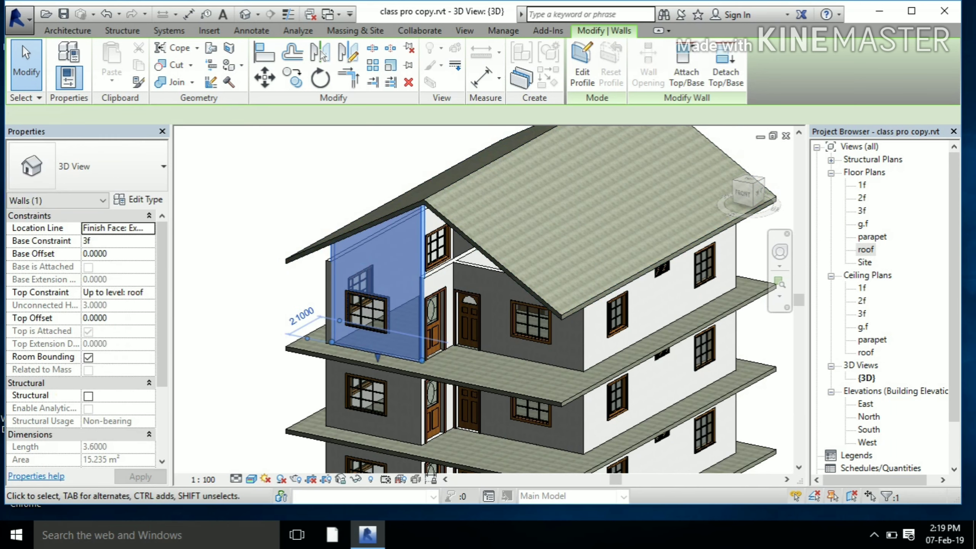
left_click(496, 284, "ctrl")
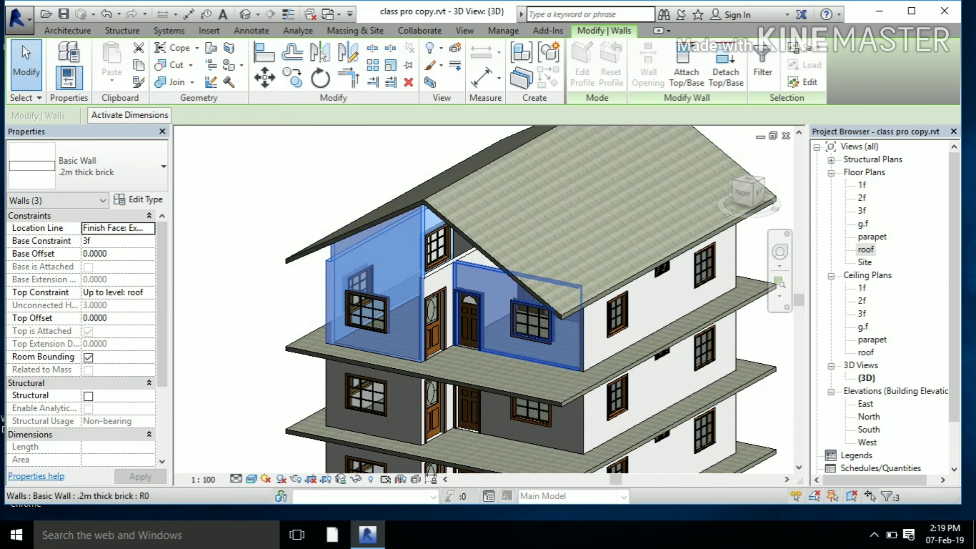
key("Escape")
- Attach the front and back walls under the gable up to the roof
middle_click_drag(499, 307, 522, 304, "shift")
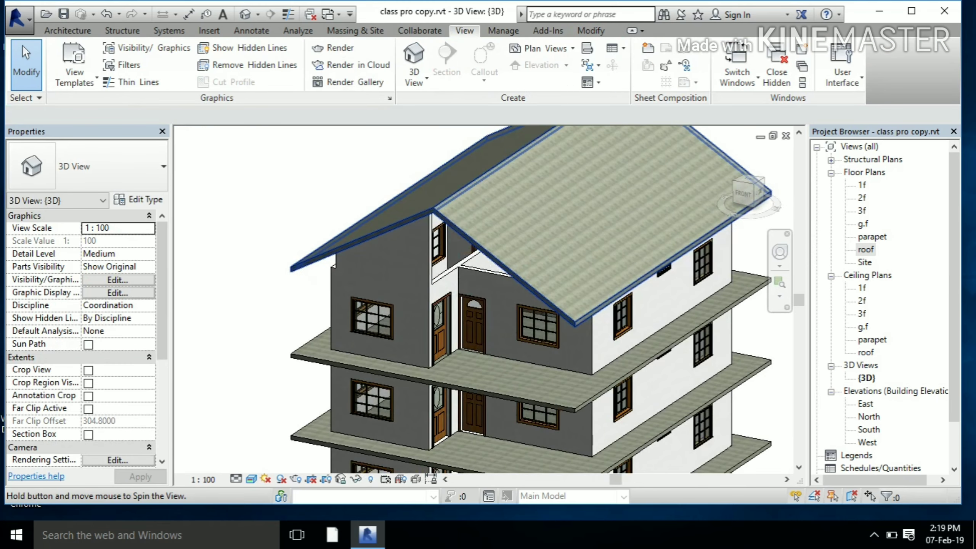
left_click(500, 338)
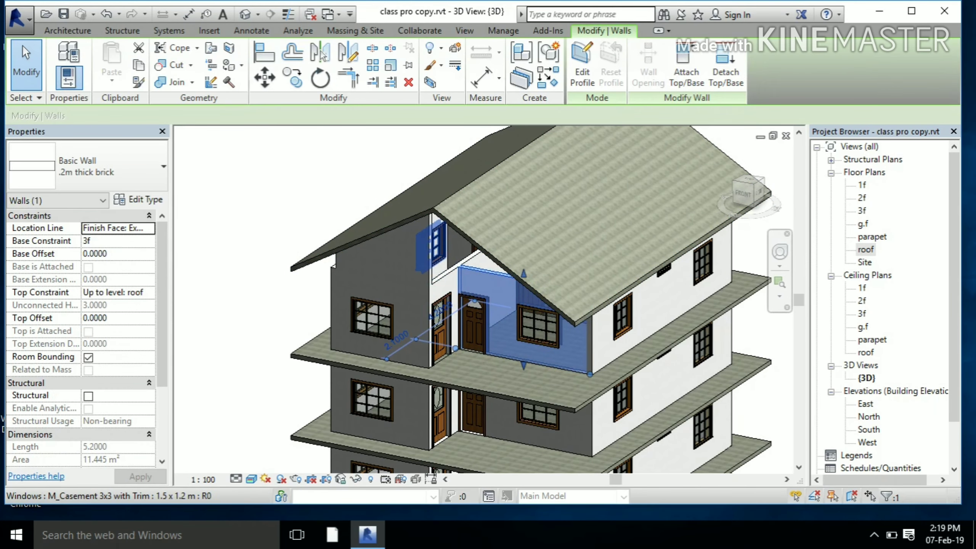
left_click(557, 238, "ctrl")
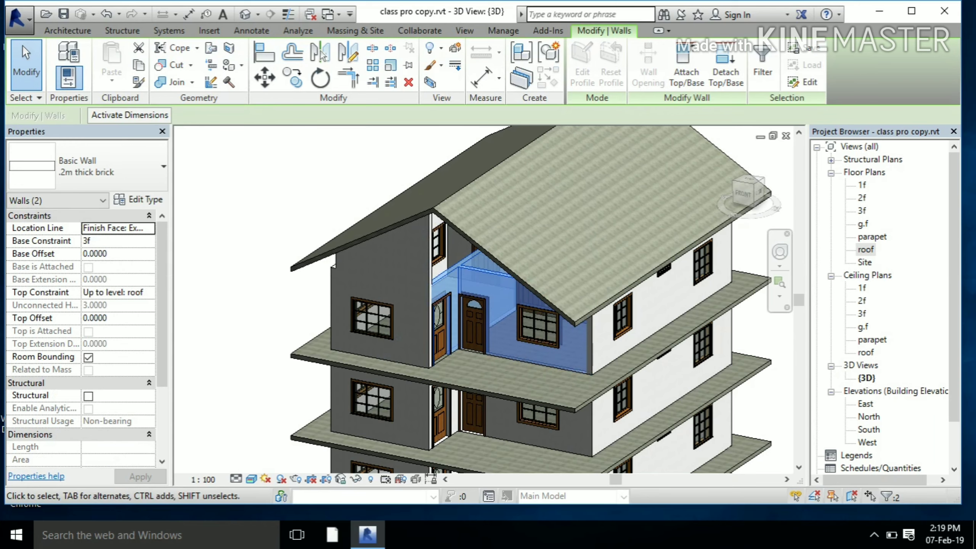
left_click(686, 62)
left_click(576, 200)
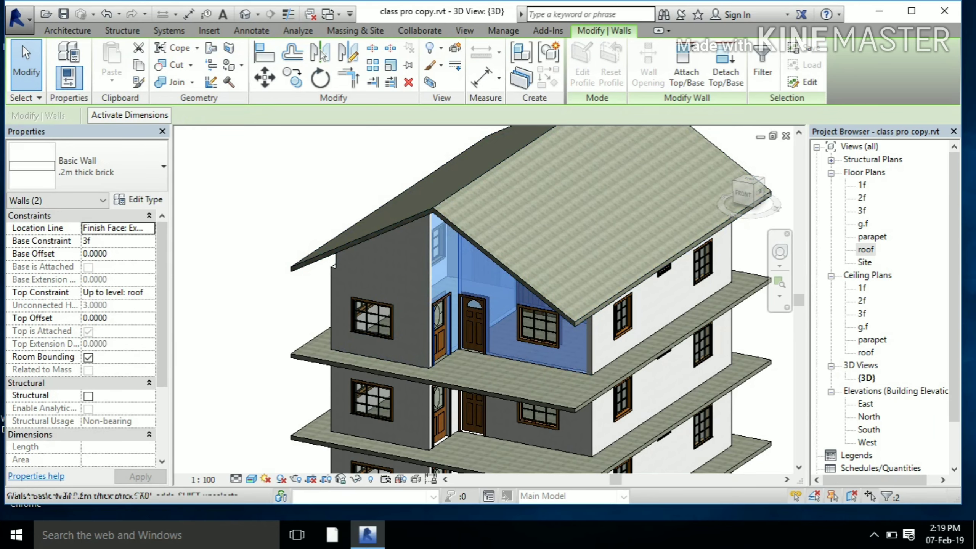
left_click(465, 288, "shift")
middle_click_drag(465, 288, 308, 292, "shift")
- Attach the right-side white gable end wall and parapet tops to the sloped roof
scroll(384, 269, "up", 3)
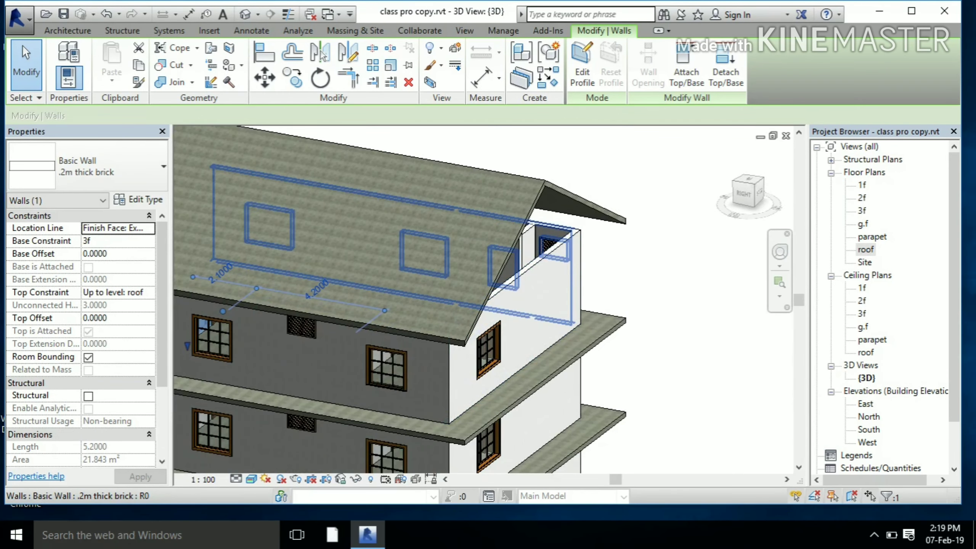
left_click(499, 292, "ctrl")
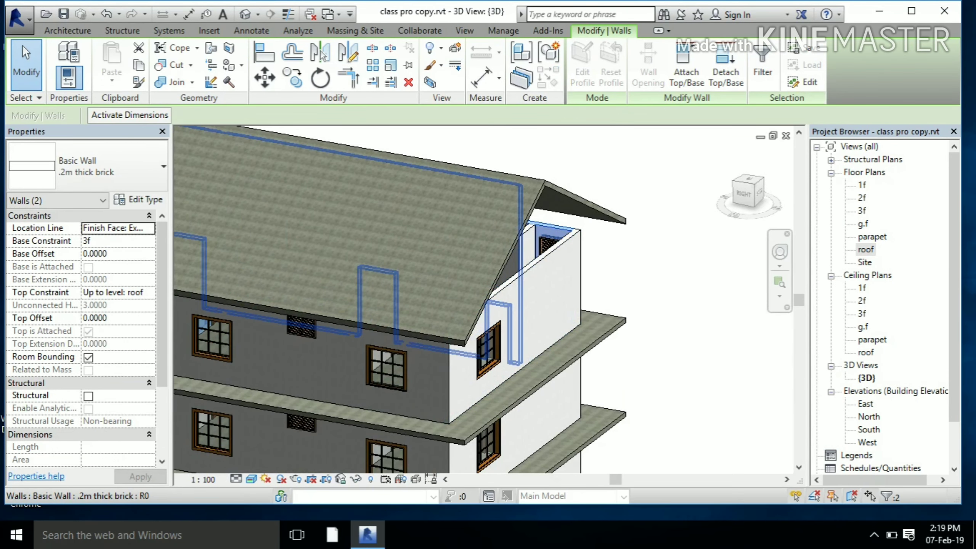
left_click(515, 277)
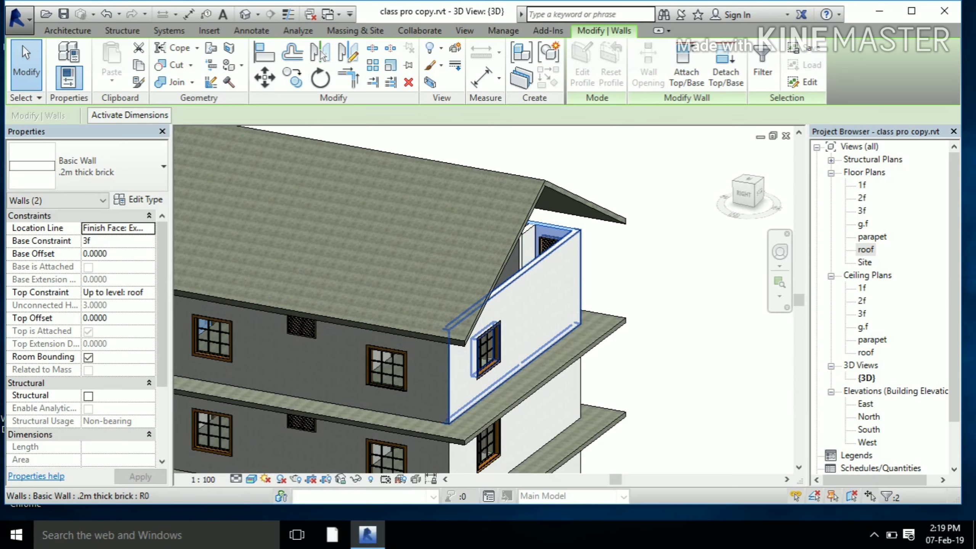
left_click(686, 65)
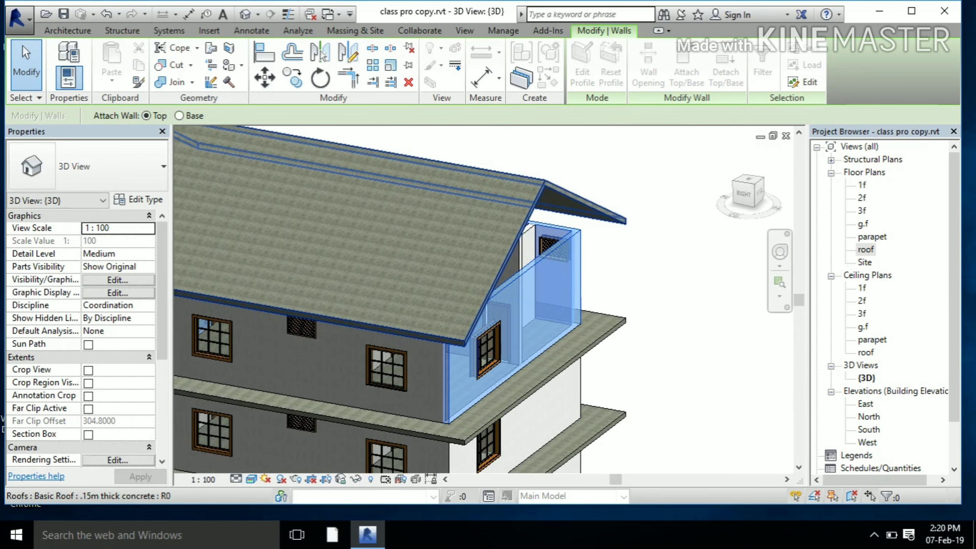
left_click(346, 211)
key("Escape")
scroll(401, 300, "down", 1)
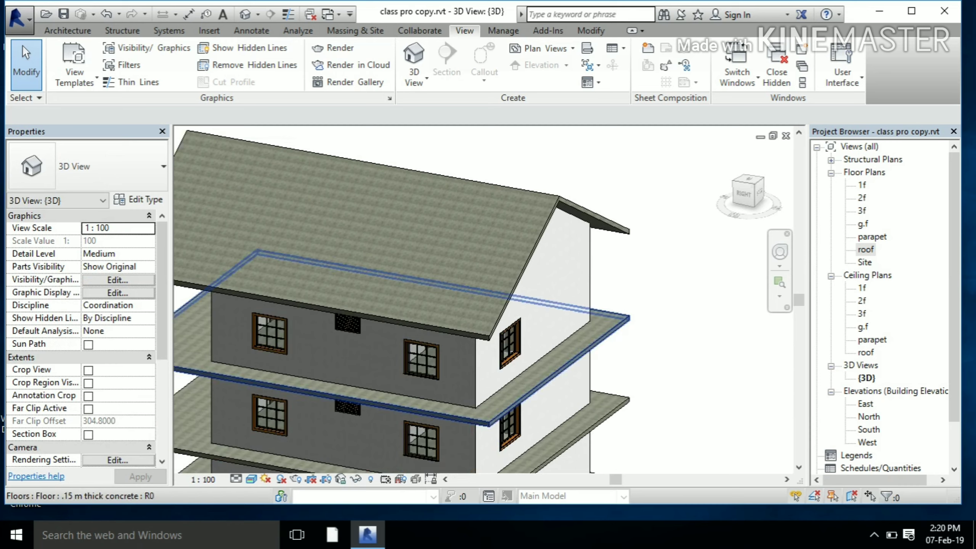
mouse_move(401, 300)
middle_mouse_down("shift")
mouse_move(292, 304)
mouse_move(385, 338)
middle_mouse_up("shift")
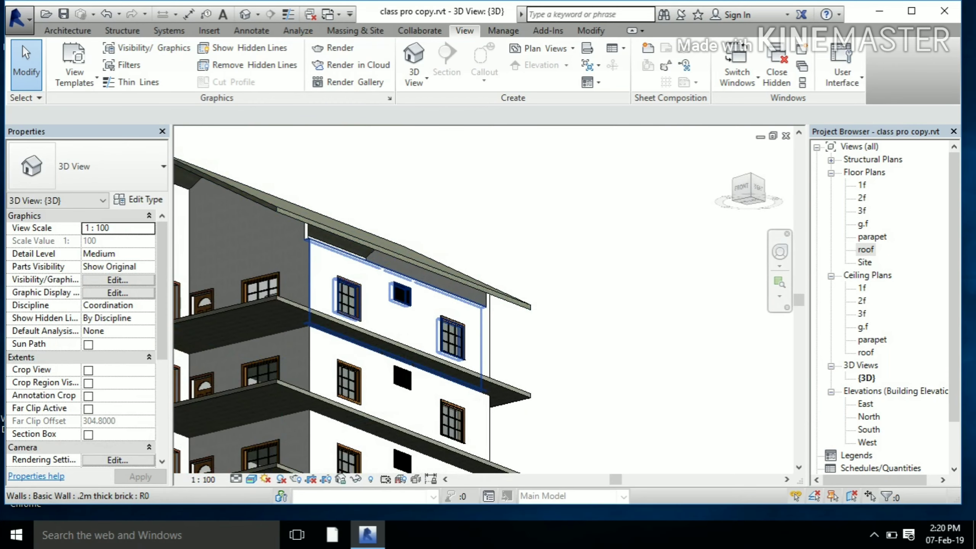
left_click(384, 338)
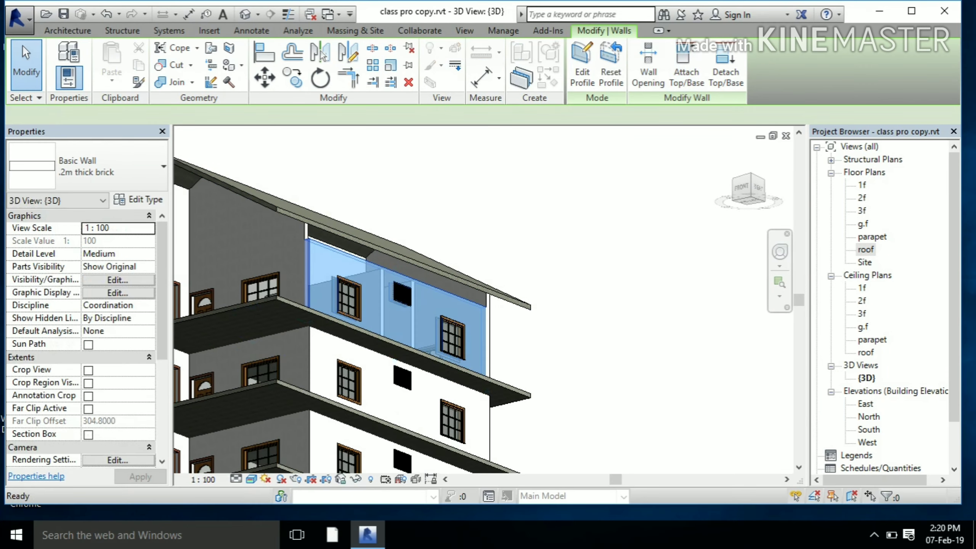
left_click(686, 65)
left_click(423, 246)
key("Escape")
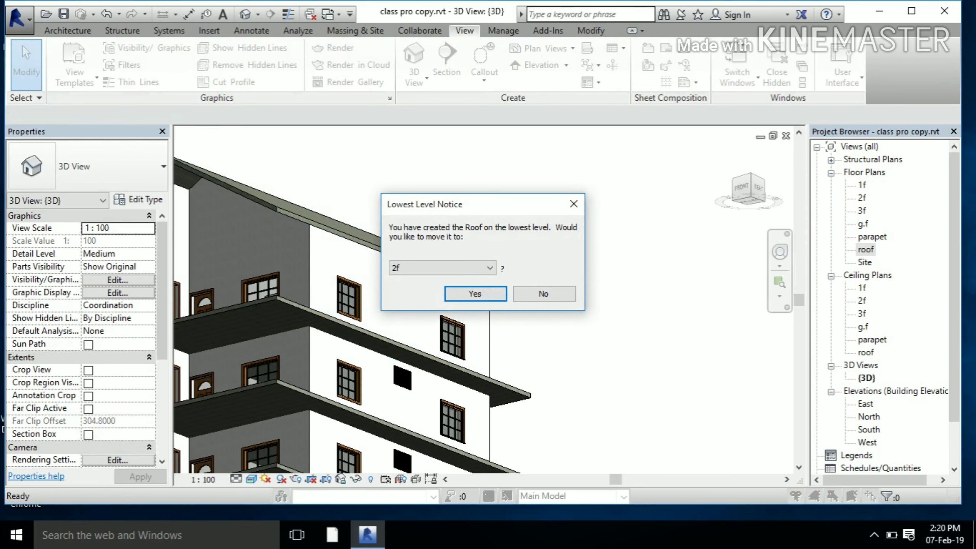
key("Escape")
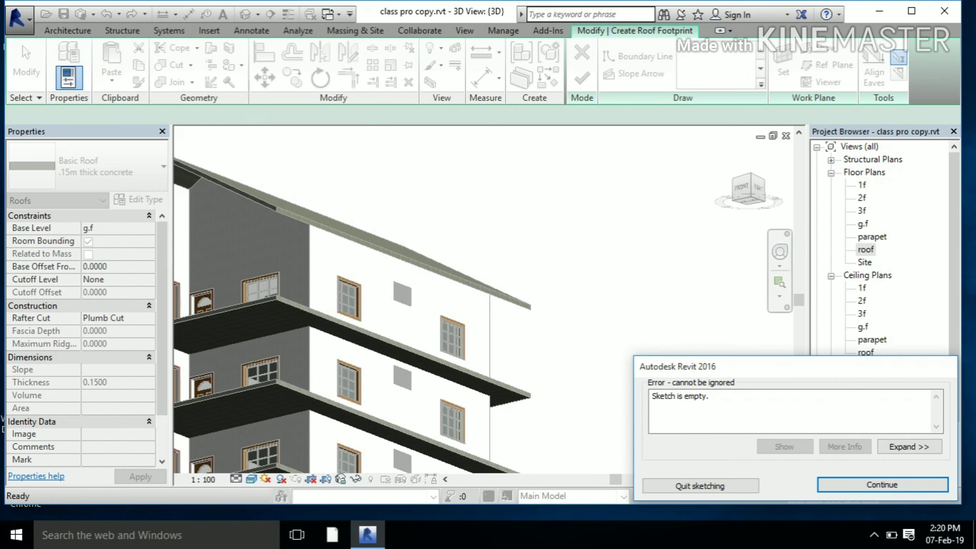
key("Return")
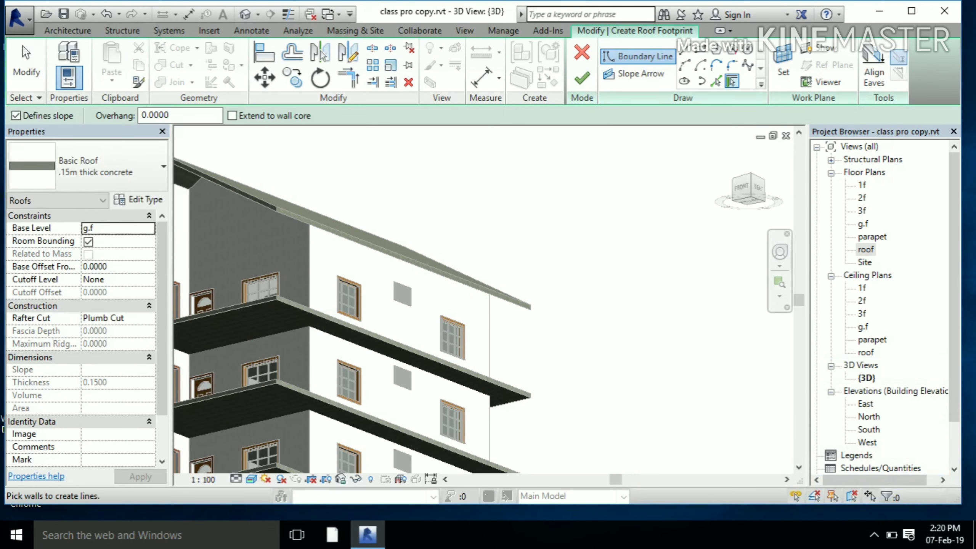
left_click(744, 189)
left_click_drag(748, 190, 752, 192)
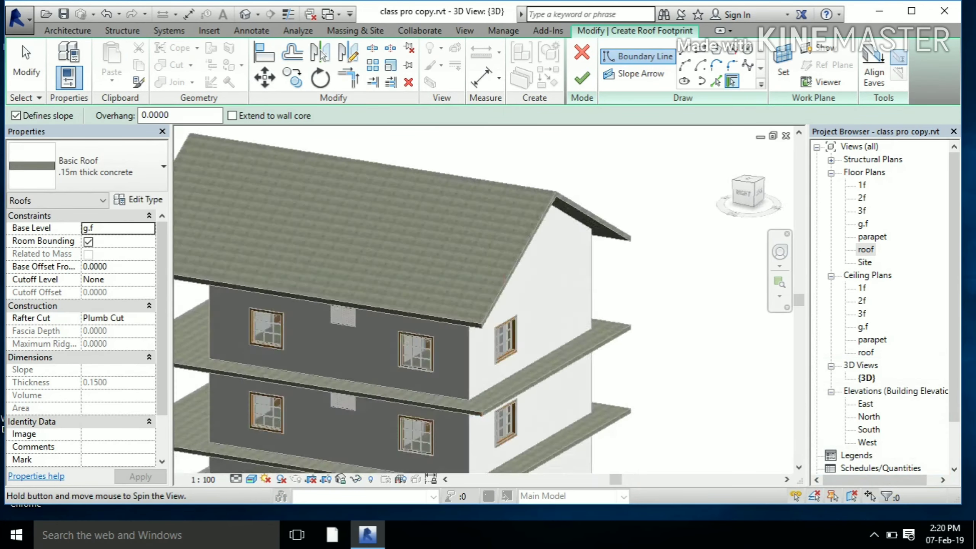
left_click(740, 191)
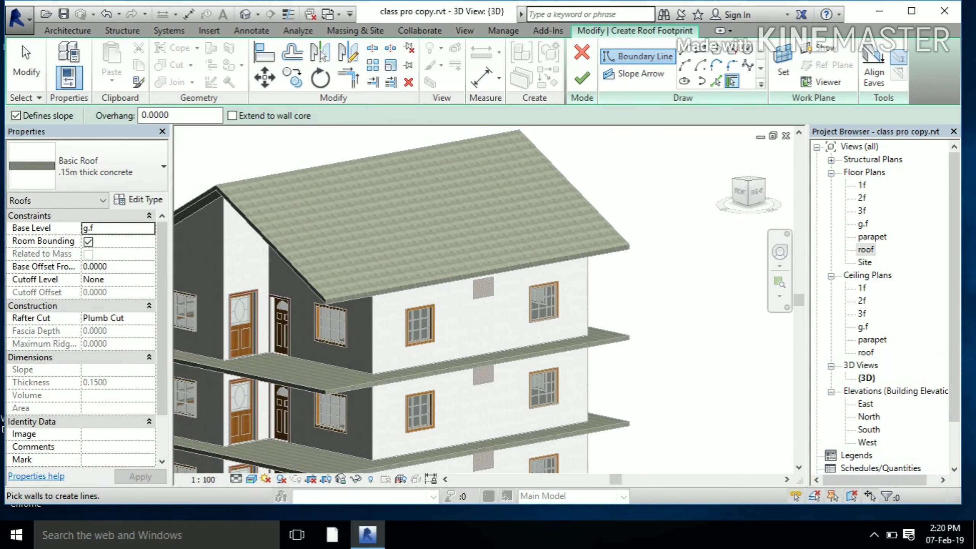
left_click_drag(745, 190, 751, 192)
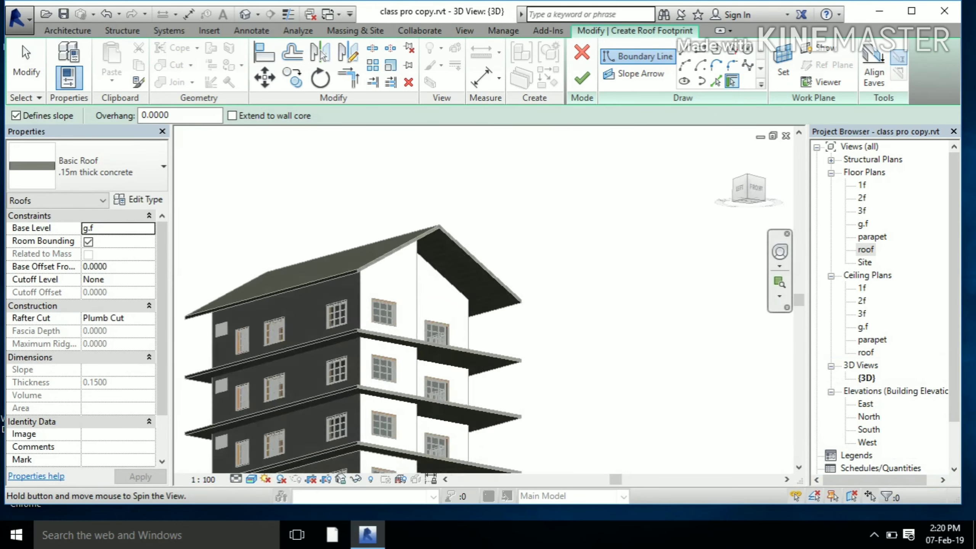
left_click(581, 51)
left_click_drag(747, 191, 762, 194)
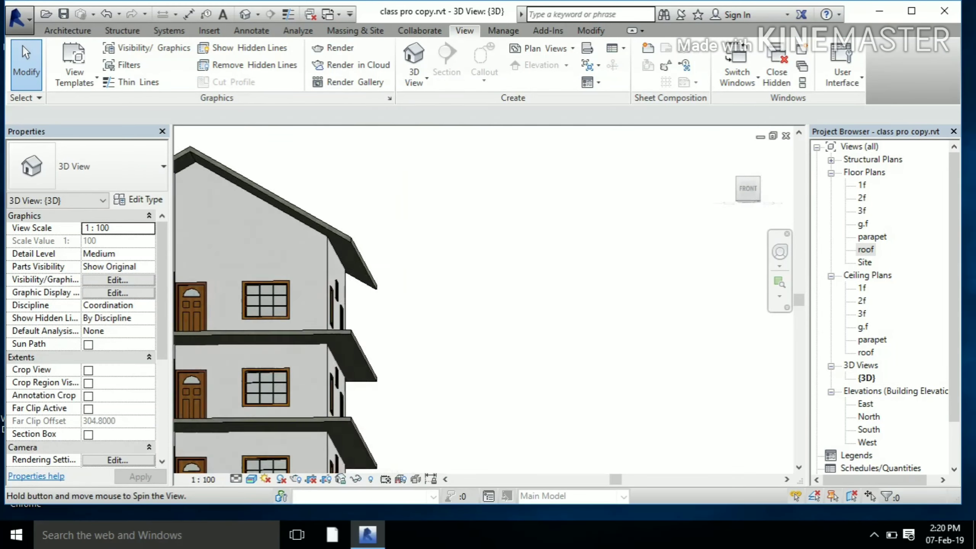
middle_click_drag(353, 306, 363, 315, "shift")
- Edit the gable roof's footprint to remove its slopes, finish it flat, and zoom out
scroll(479, 280, "up", 2)
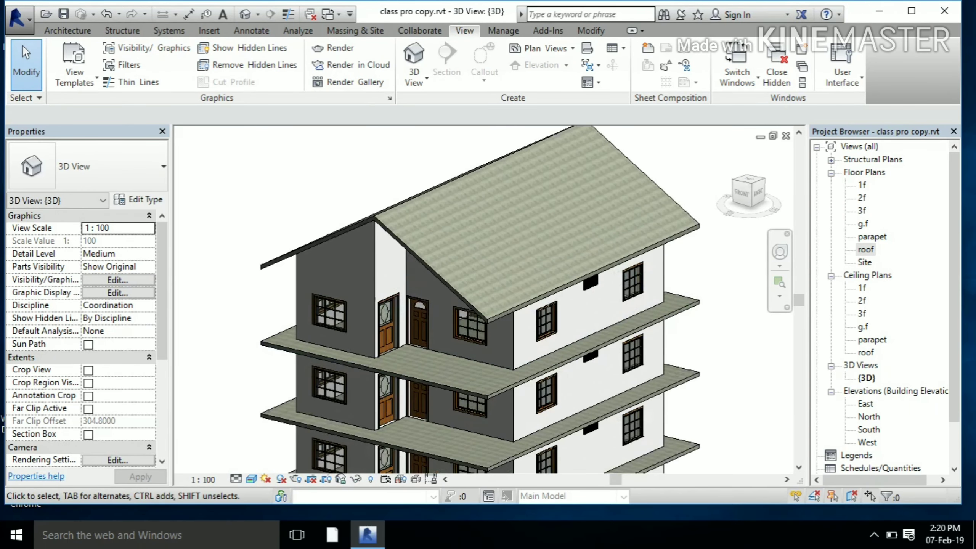
left_click(480, 170)
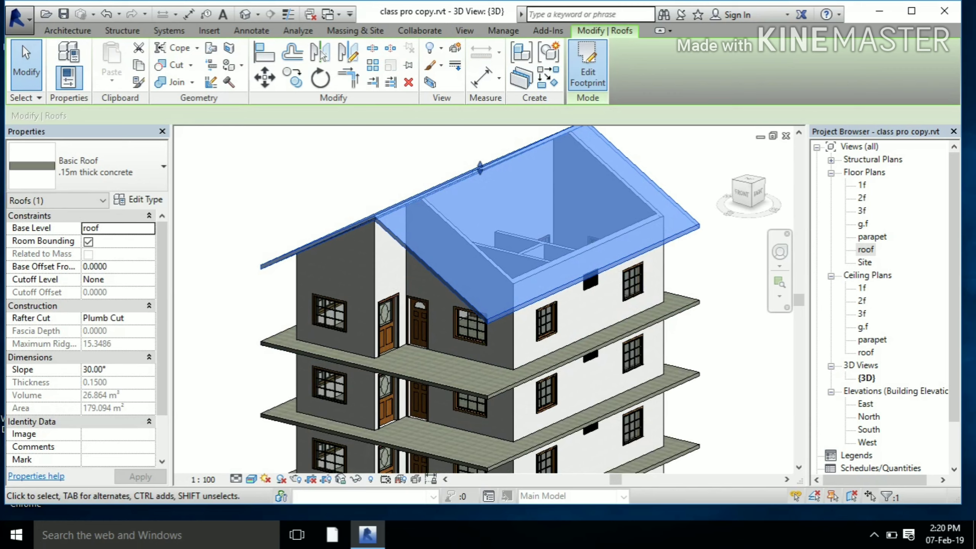
left_click(588, 65)
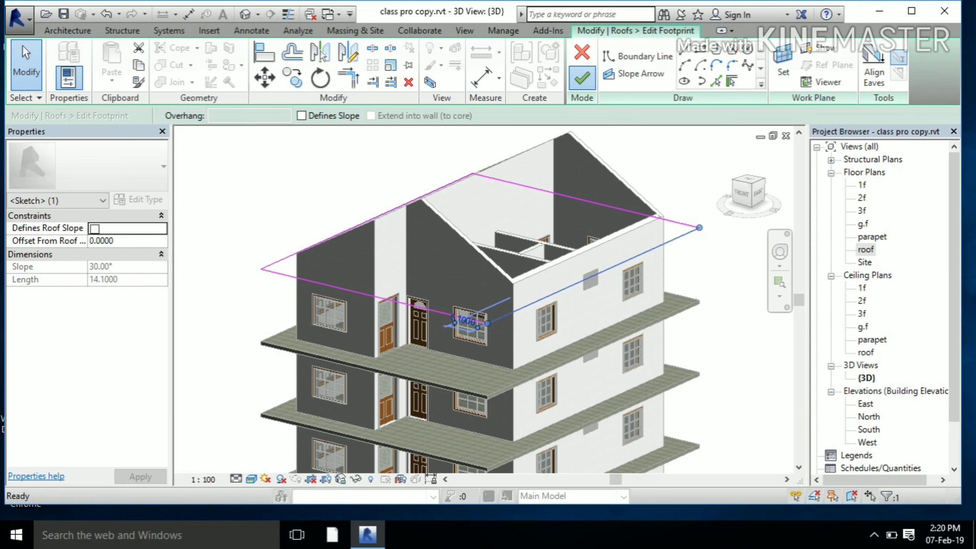
left_click(582, 77)
key("Escape")
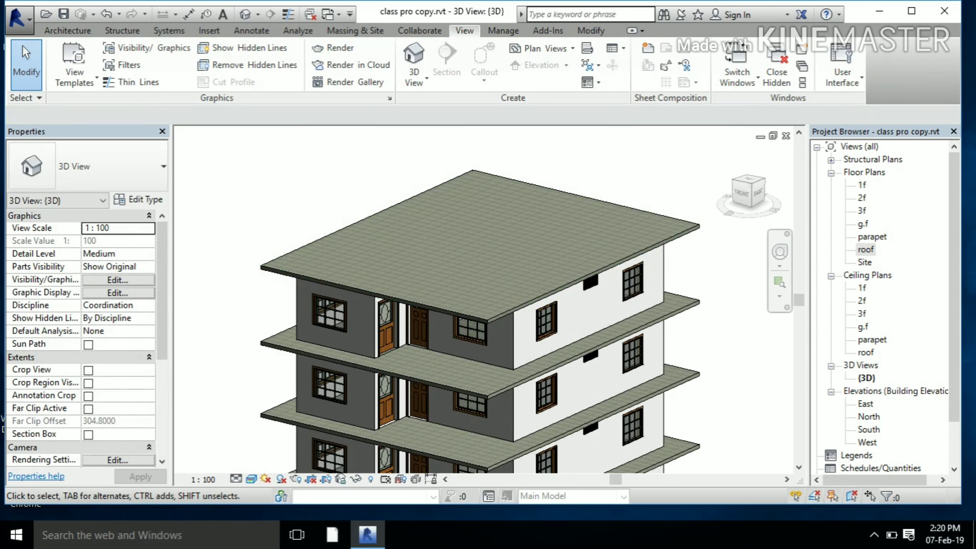
scroll(630, 160, "down", 2)
scroll(630, 159, "down", 1)
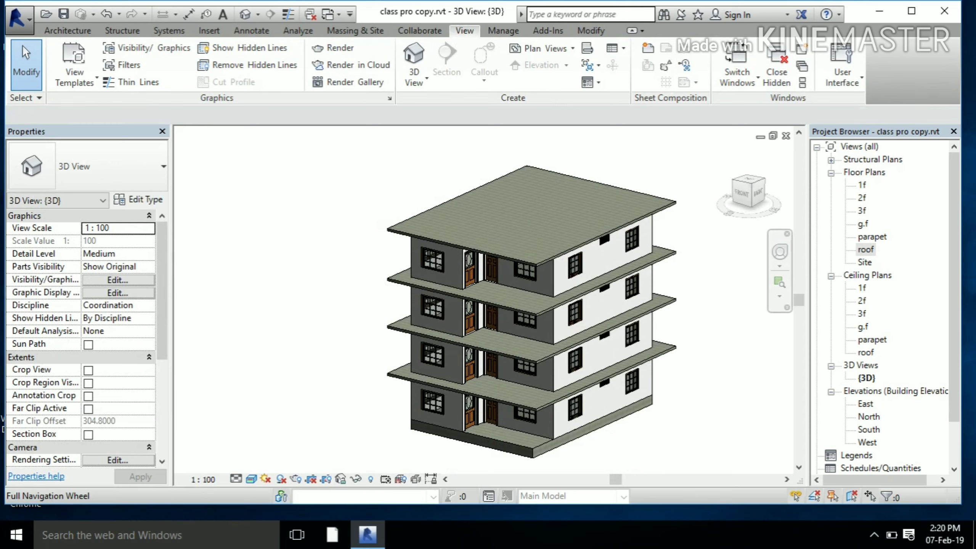
left_click(874, 535)
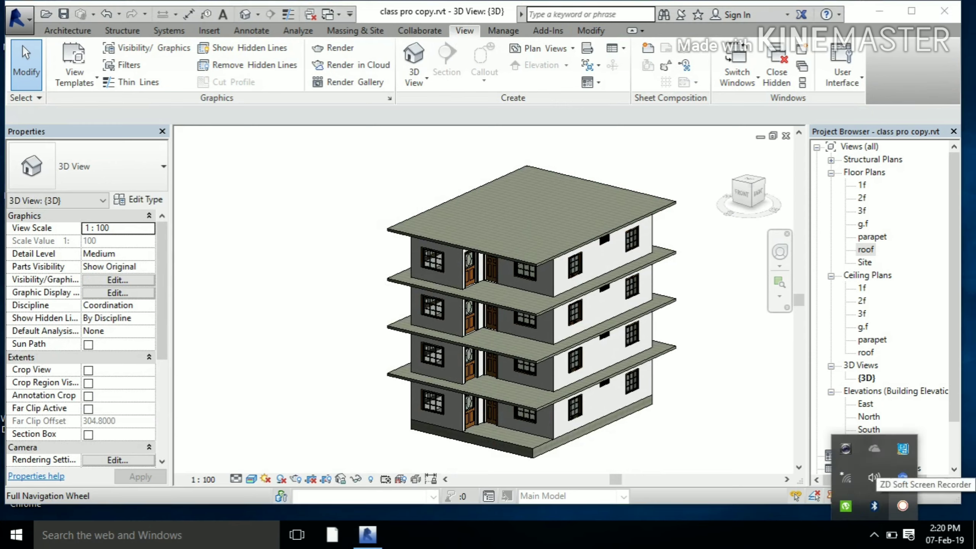